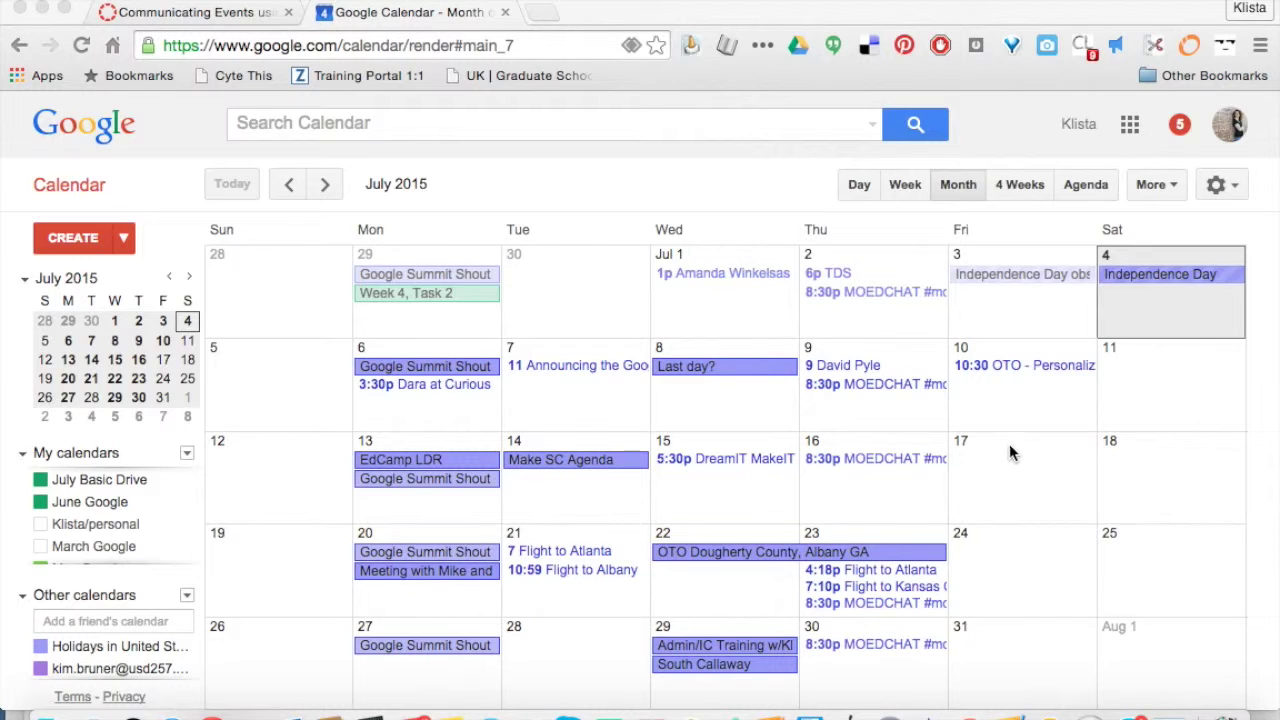
- Start a 6pm event on Thursday, July 16, titled with the two people's first names, and open its full details for editing
left_click(837, 490)
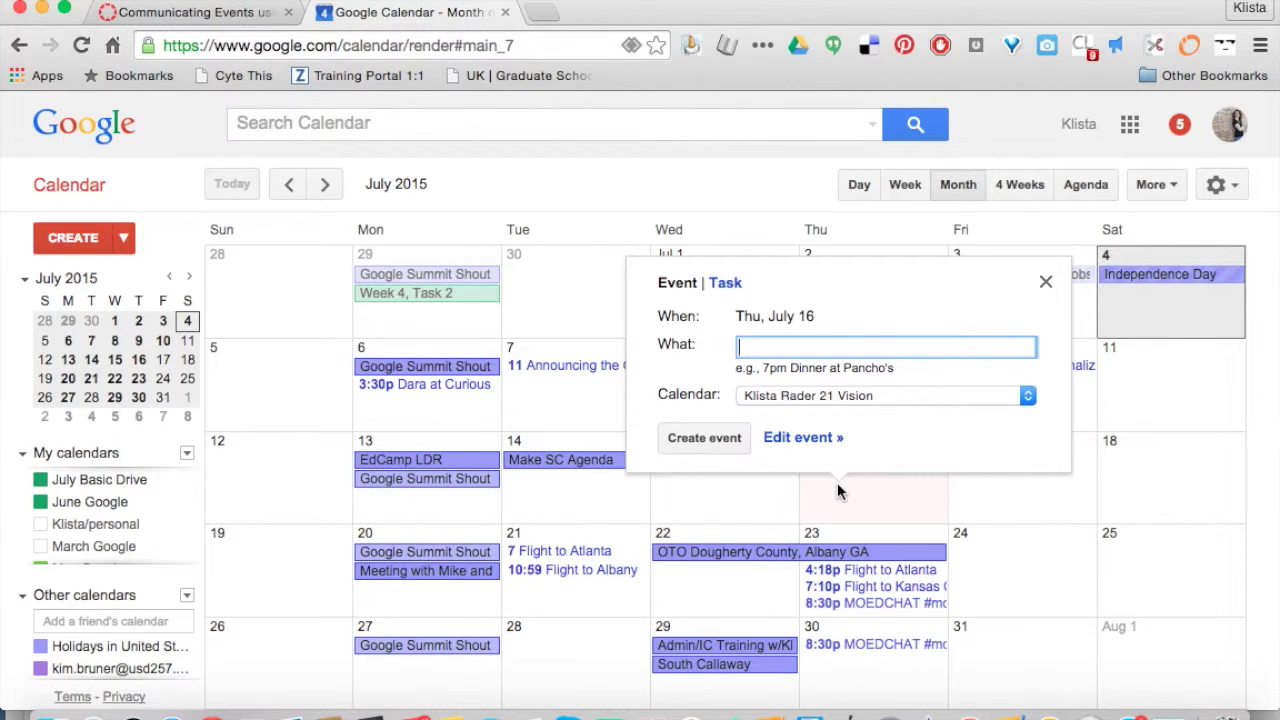
type("6pm")
type("Chuck and Diane")
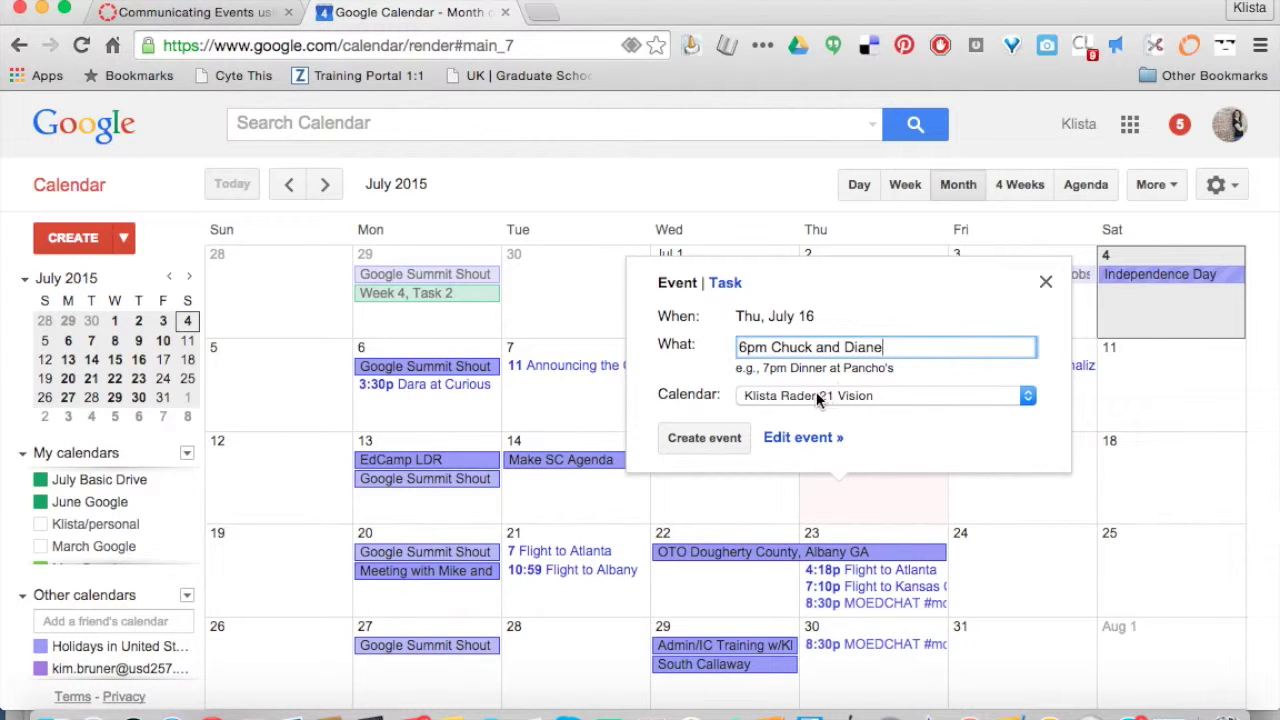
left_click(801, 441)
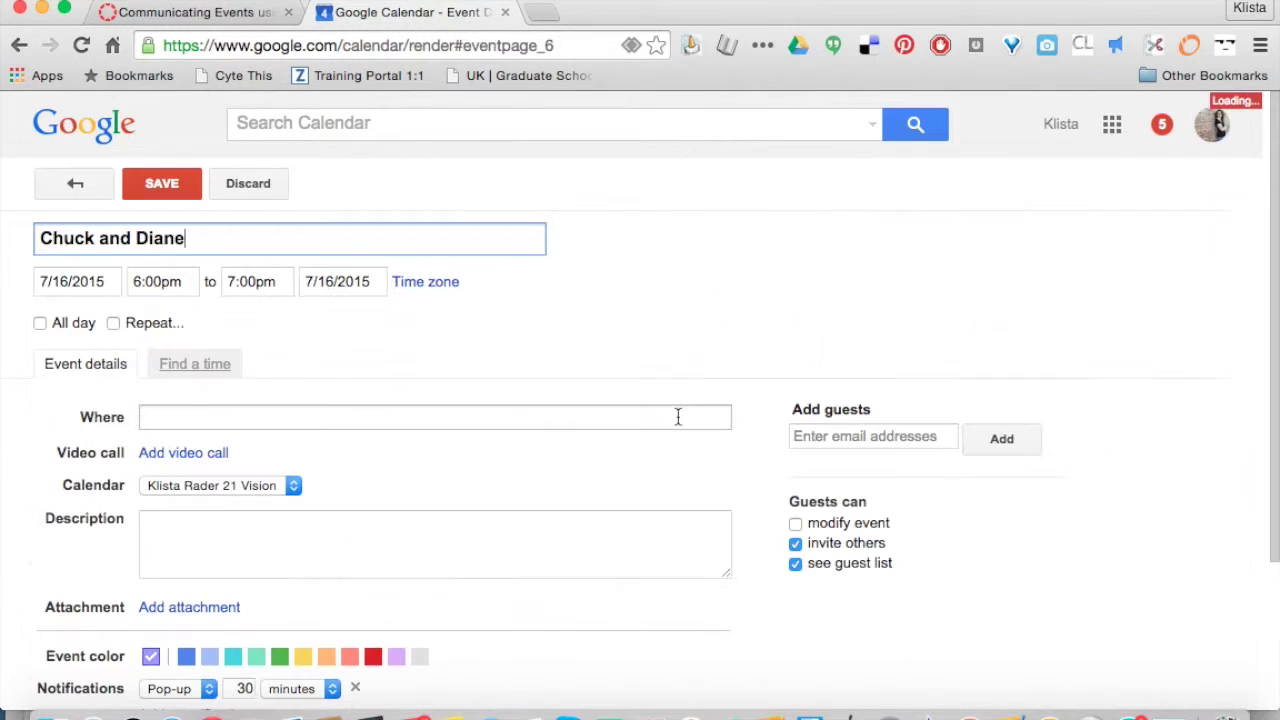
- Set the event's location to Cooper's 66 Eatery in Joplin, MO, using the matching place suggestion
scroll(422, 396, "down", 1)
left_click(404, 396)
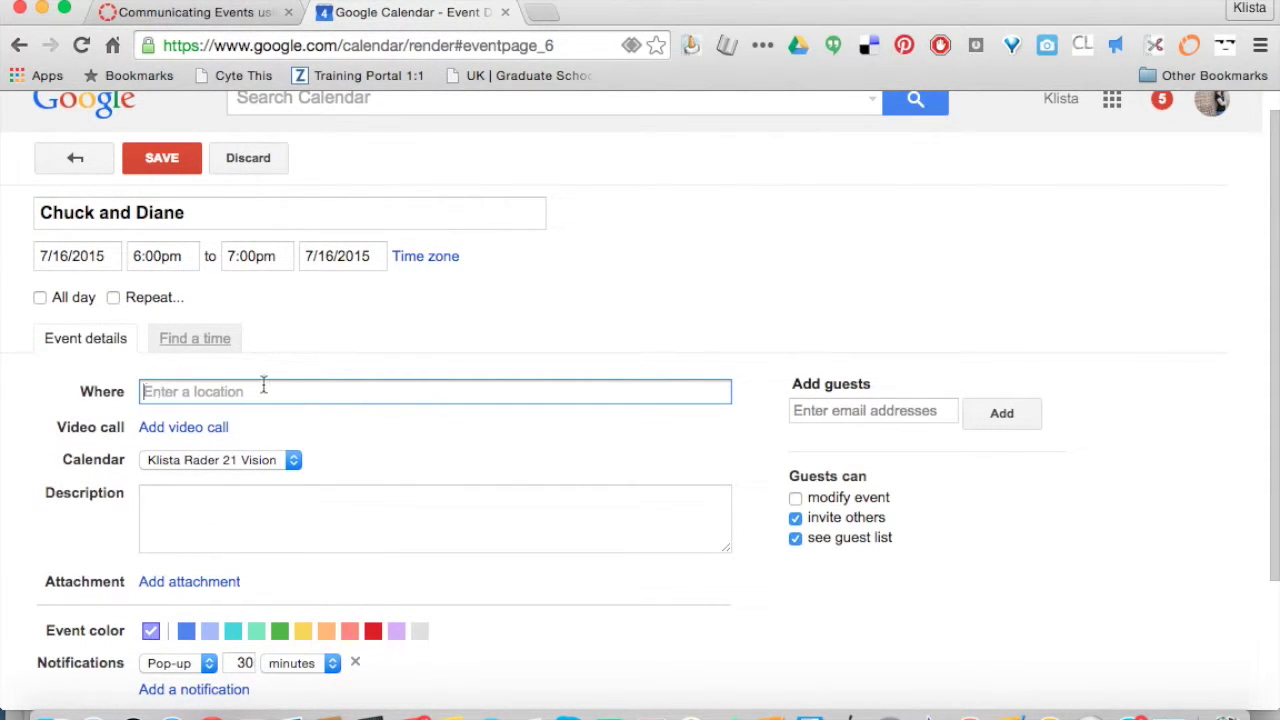
type("Cooper's 66")
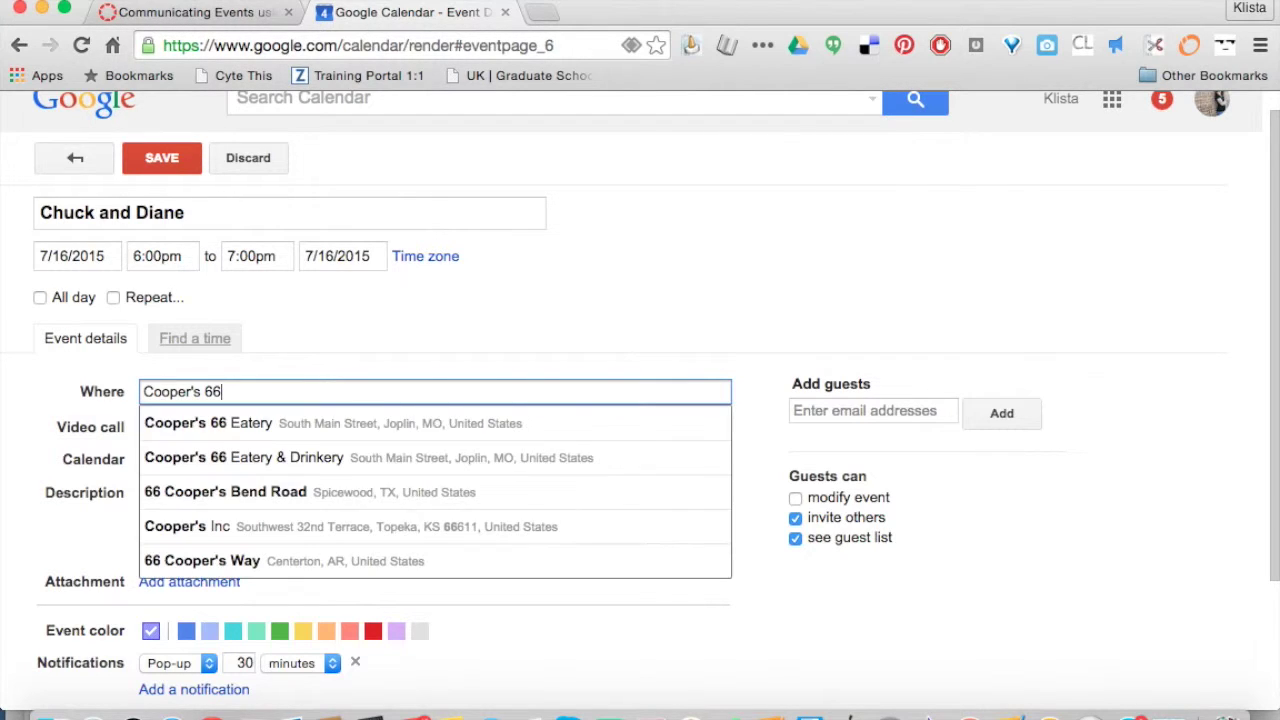
left_click(479, 421)
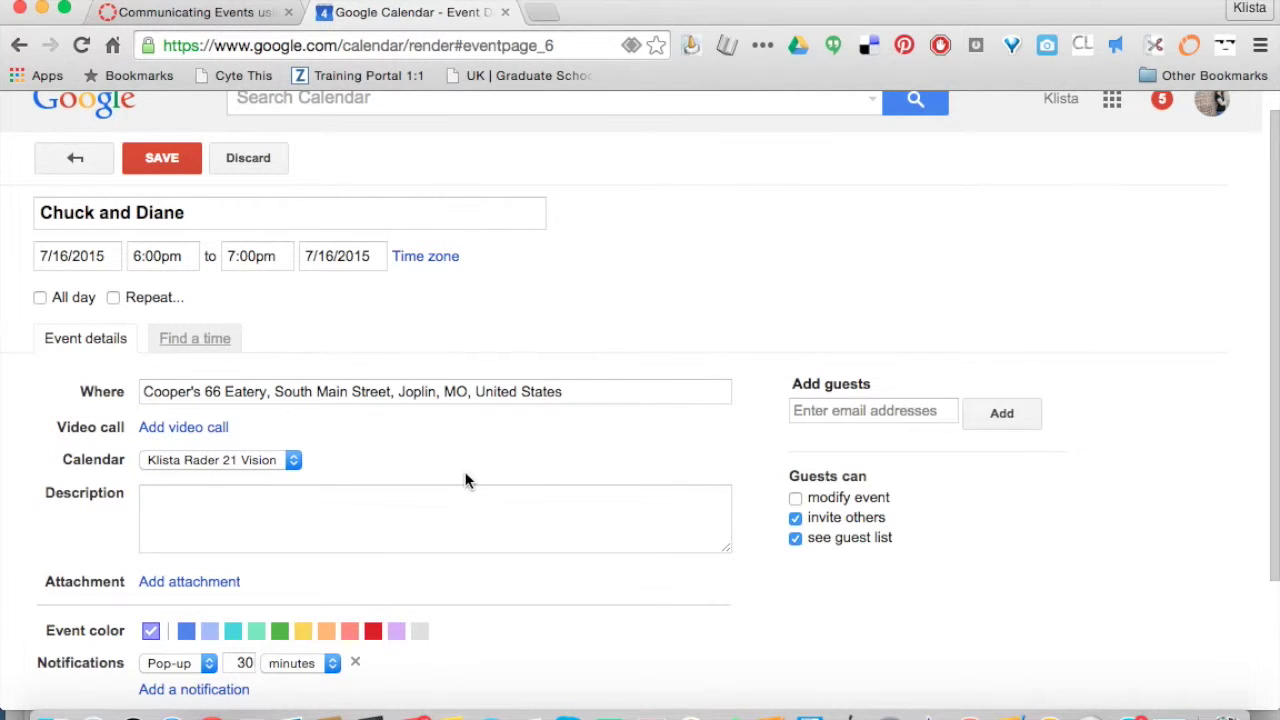
- Add a guest to the event by choosing the suggested contact's e-mail address
scroll(465, 478, "down", 2)
left_click(364, 454)
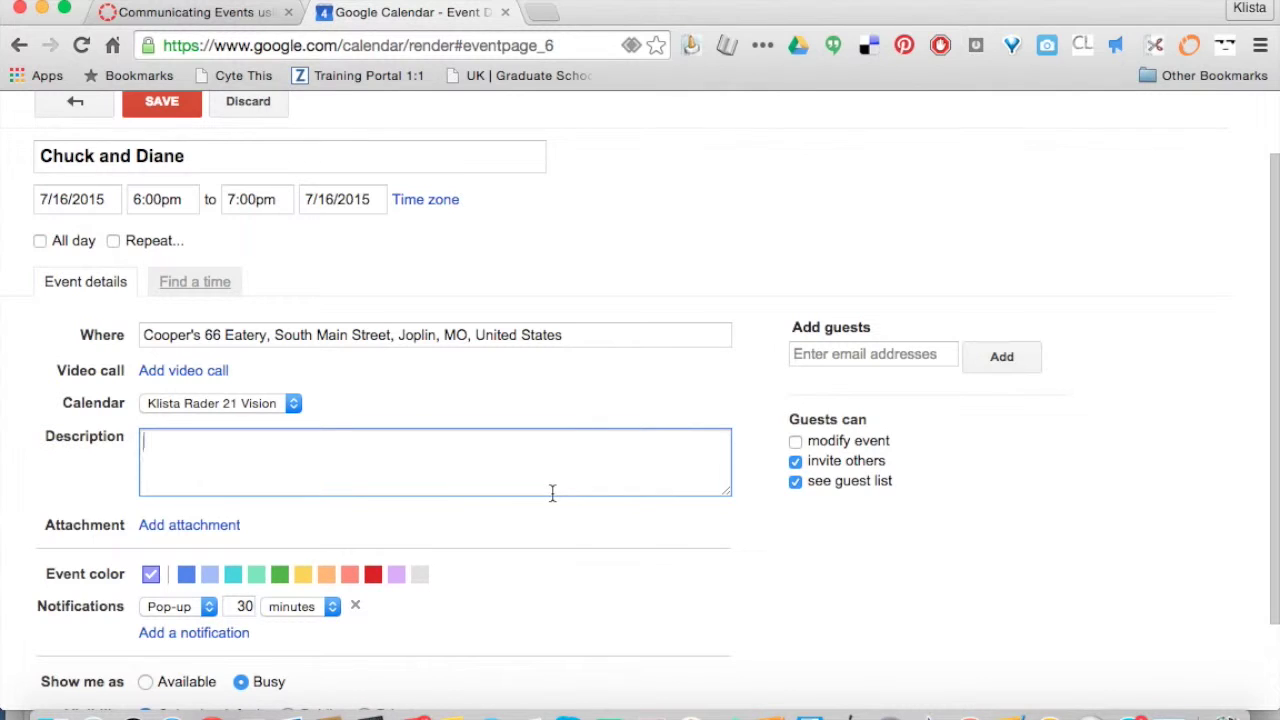
scroll(622, 452, "up", 2)
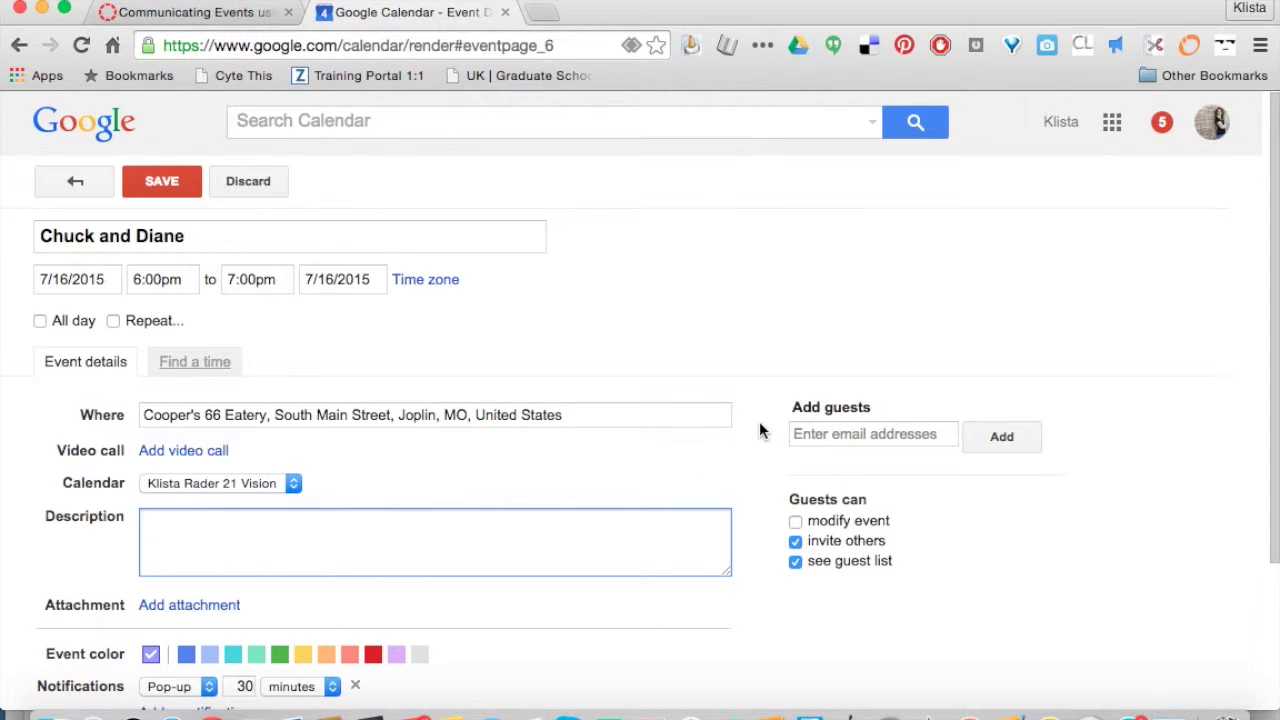
left_click(807, 442)
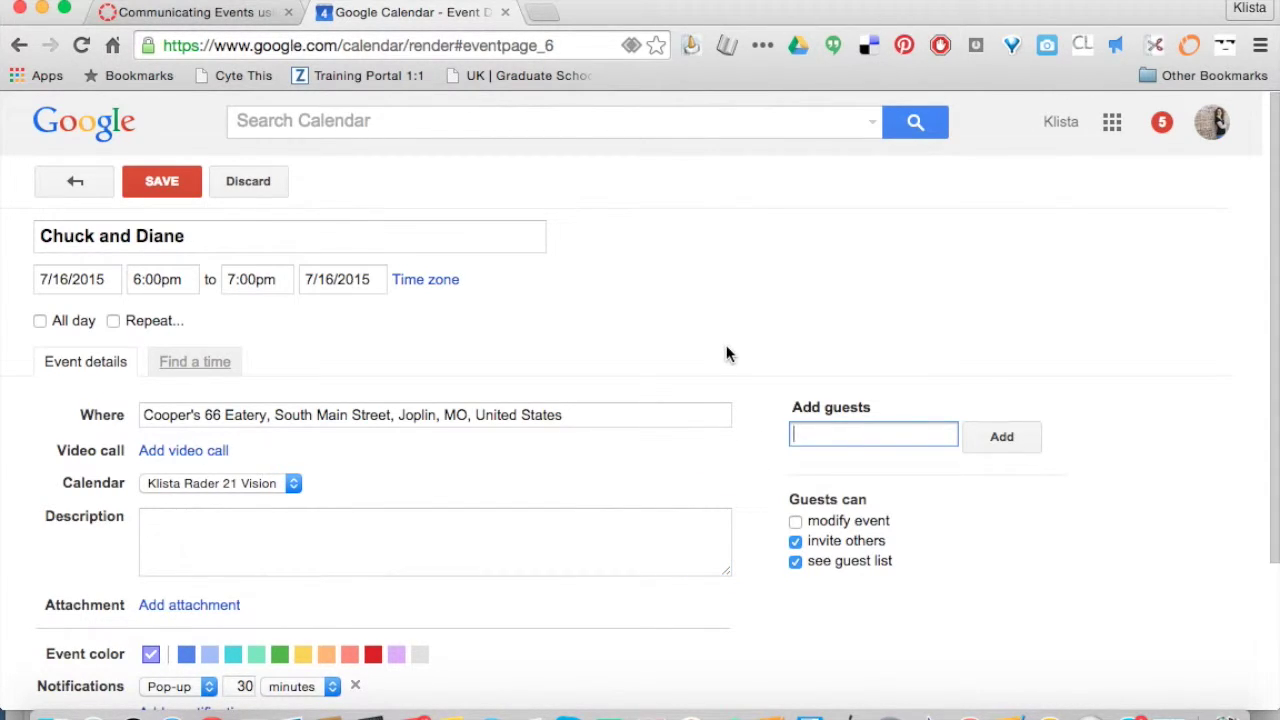
type("reynolds")
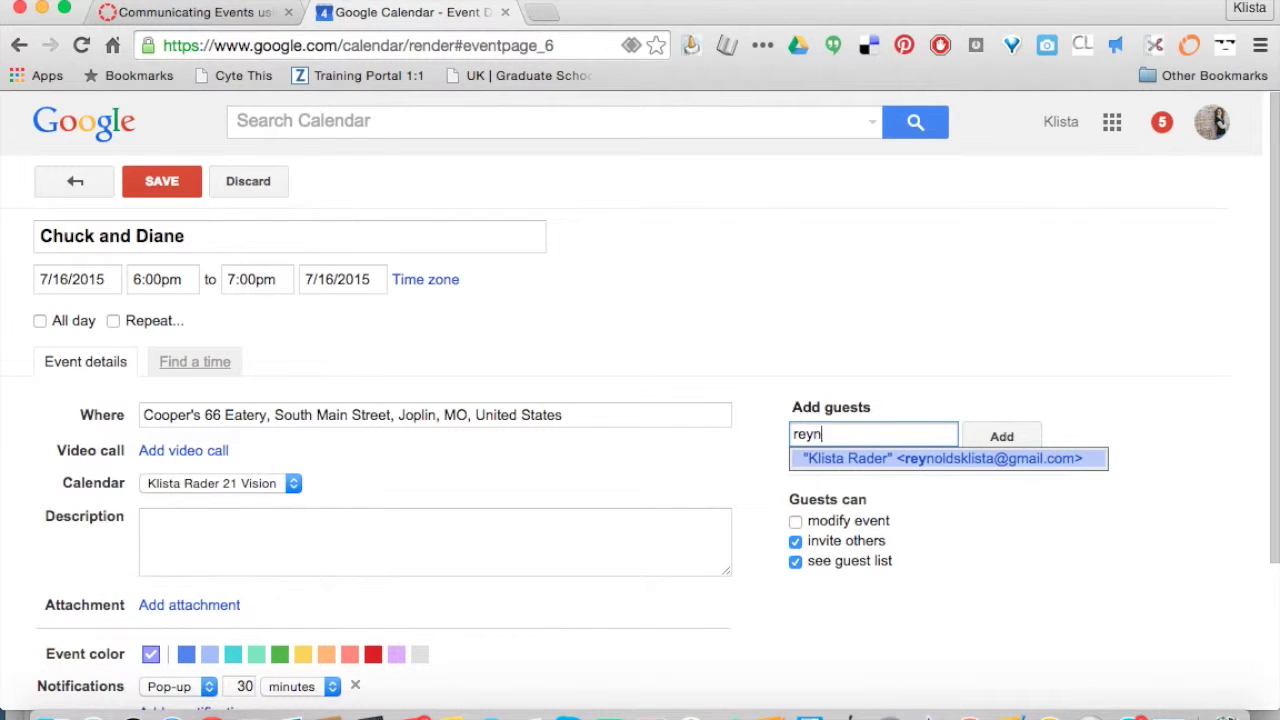
left_click(912, 460)
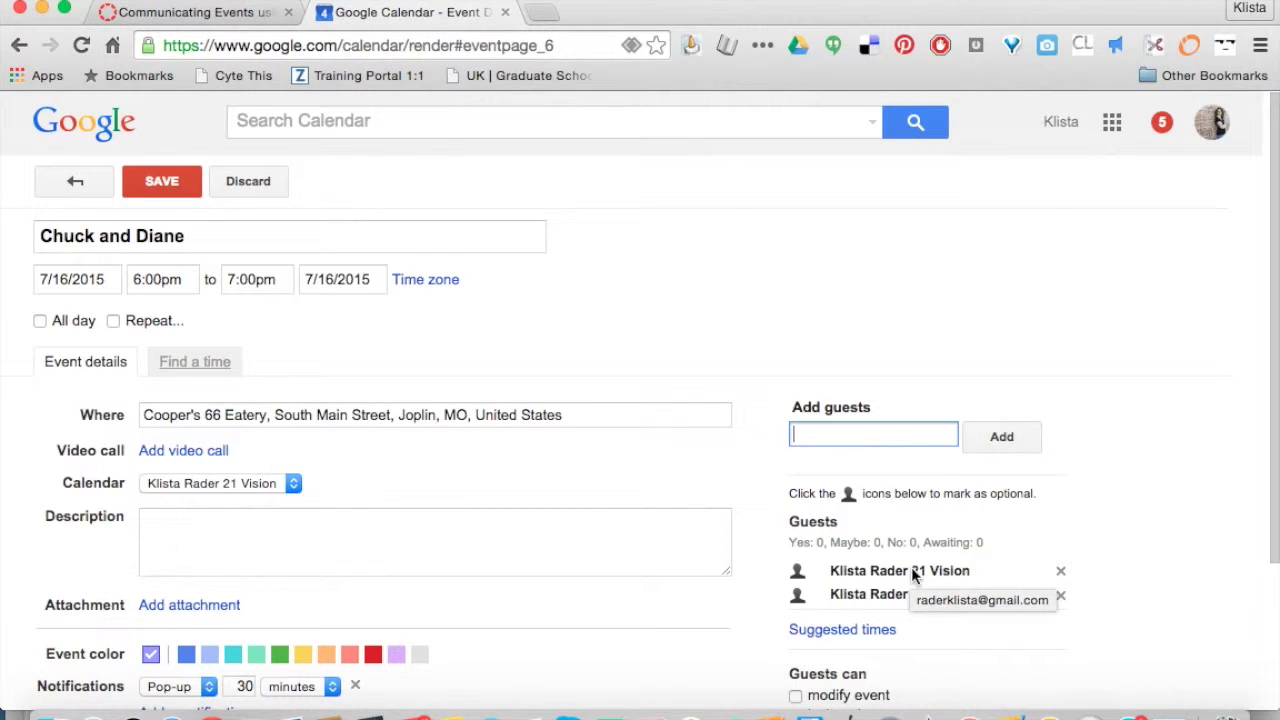
- Save the event and send the invitations to its guests
scroll(712, 625, "down", 3)
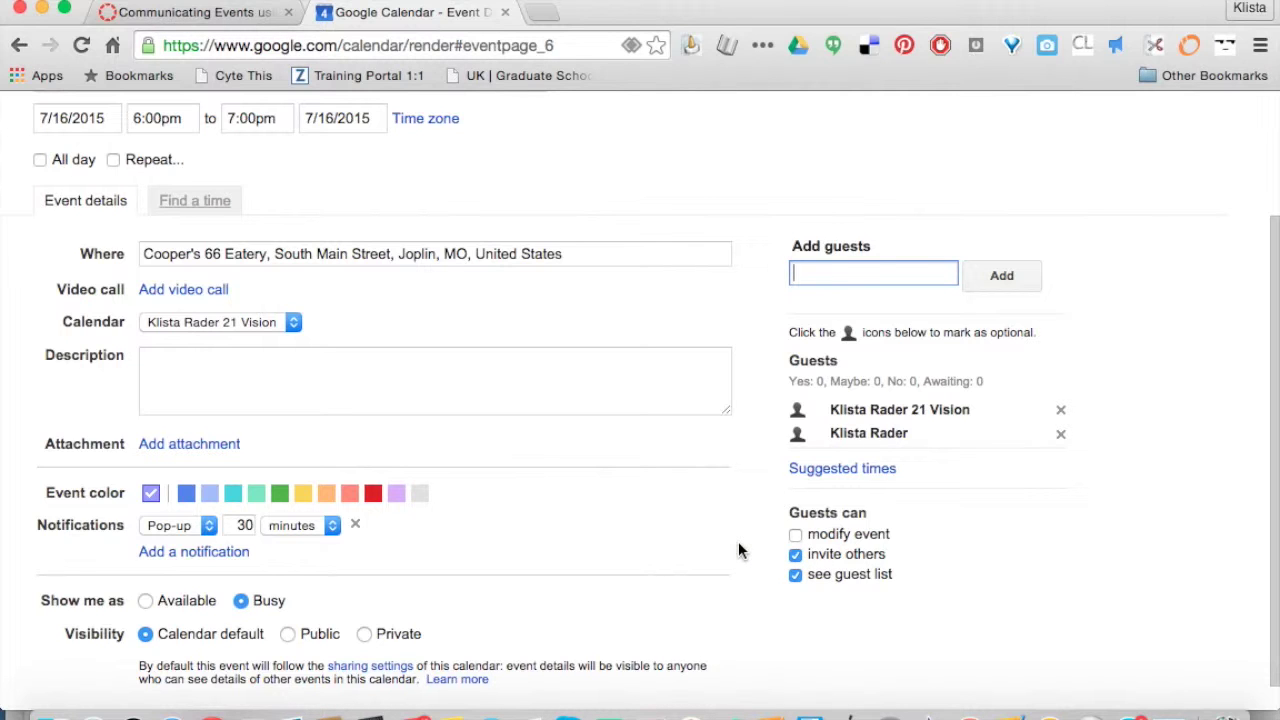
scroll(739, 548, "up", 3)
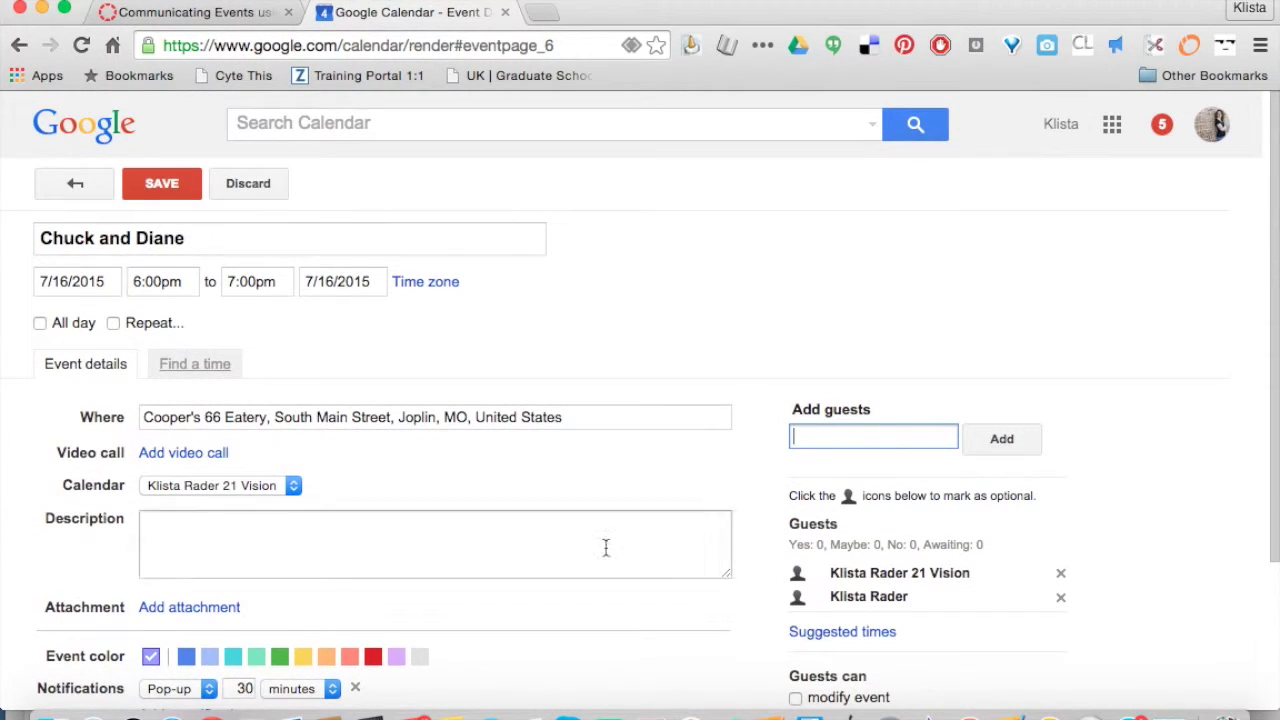
left_click(163, 186)
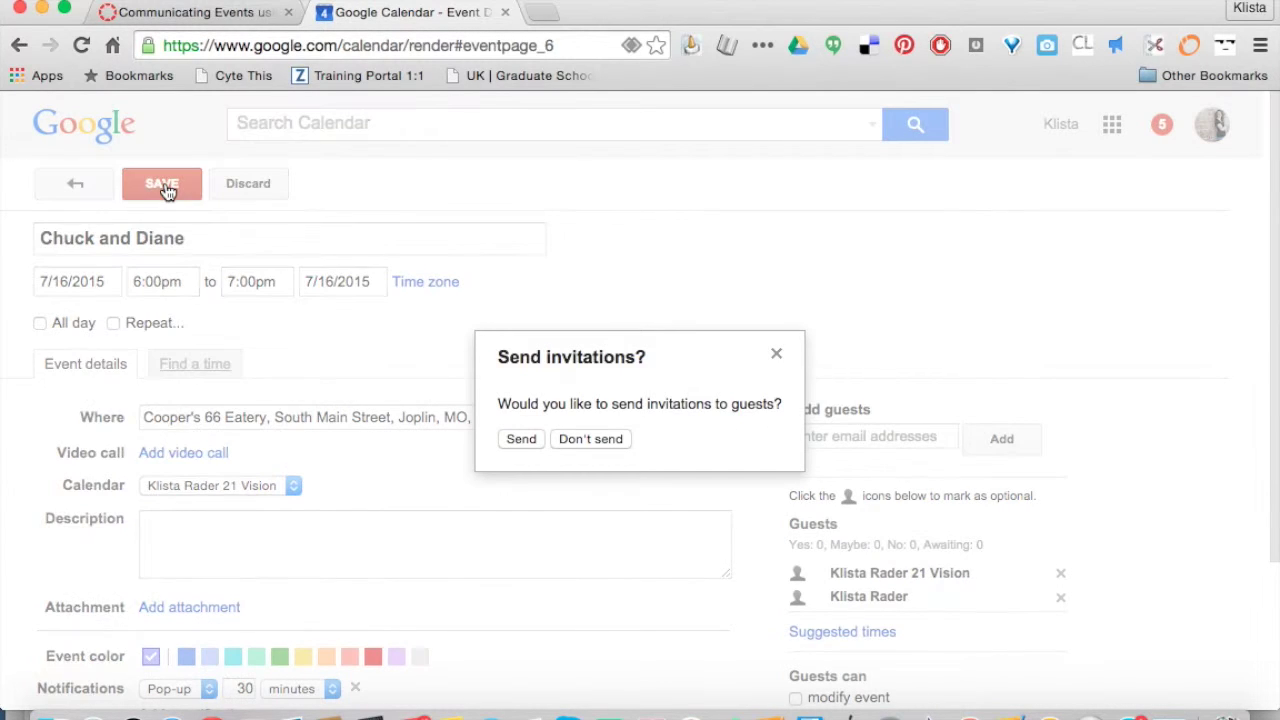
left_click(519, 439)
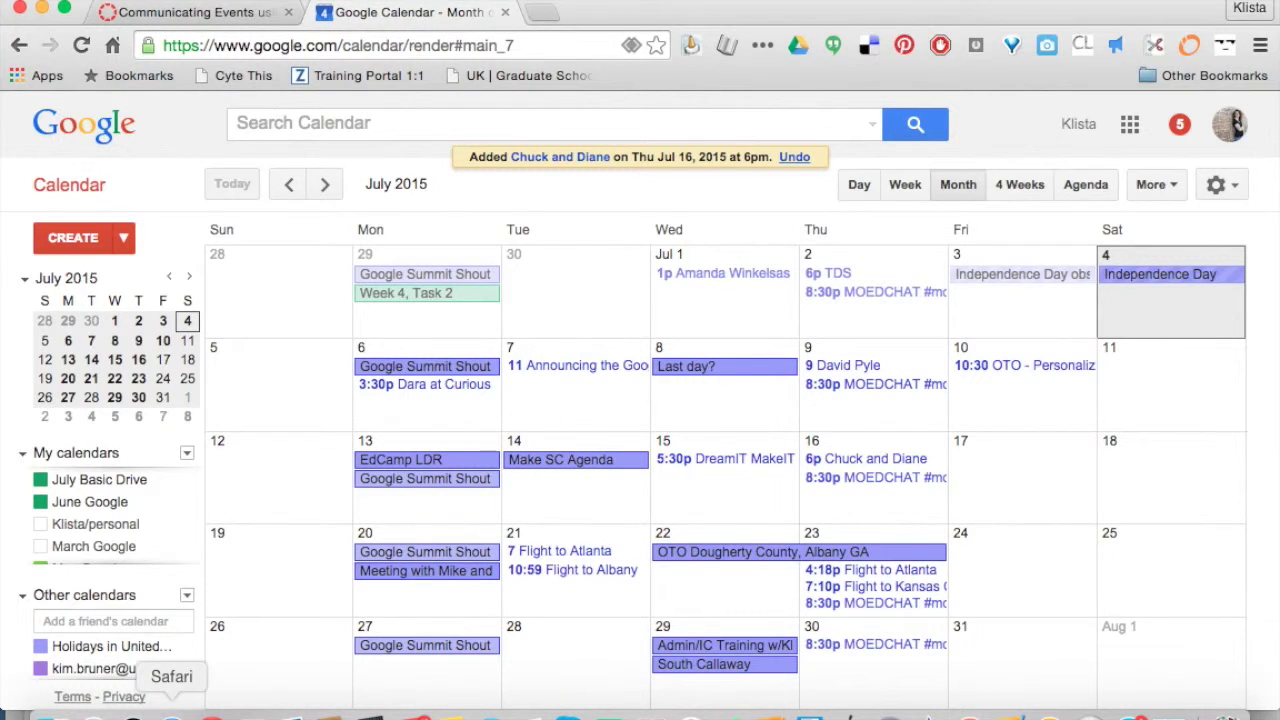
- Switch to Safari and open the guest's inbox at gmail.com
left_click(180, 712)
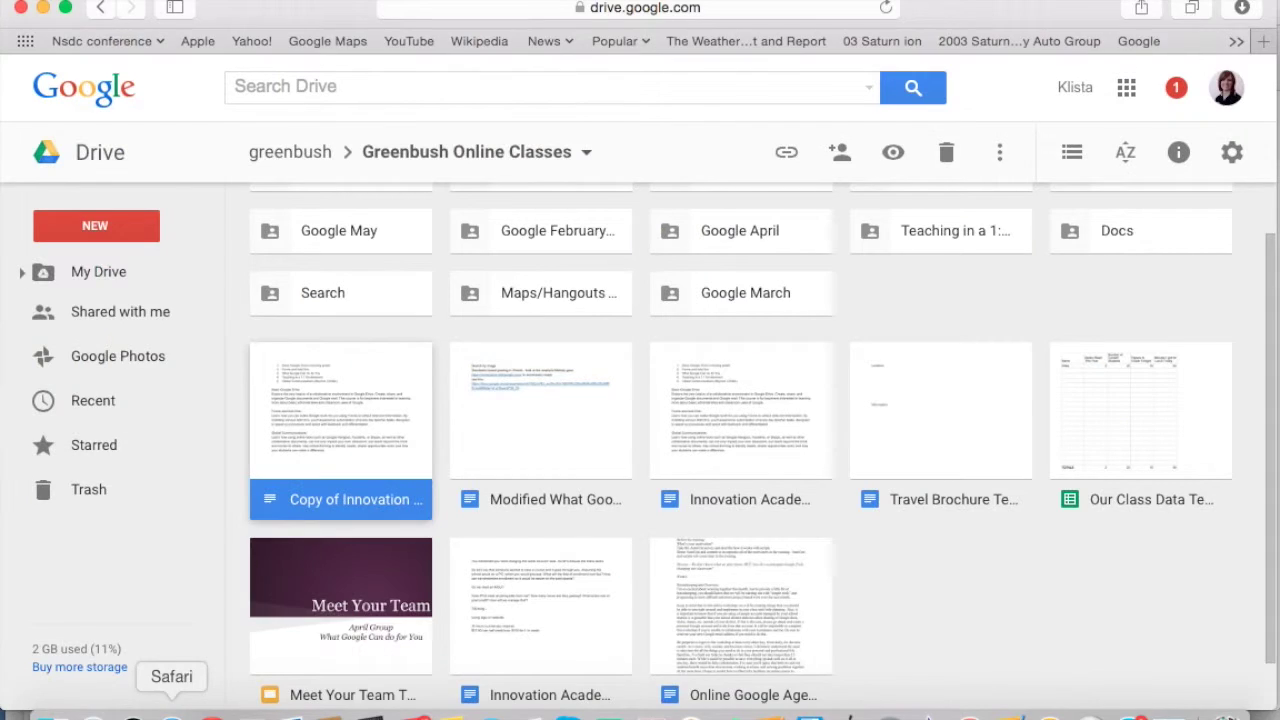
left_click(515, 7)
type("gmail.com")
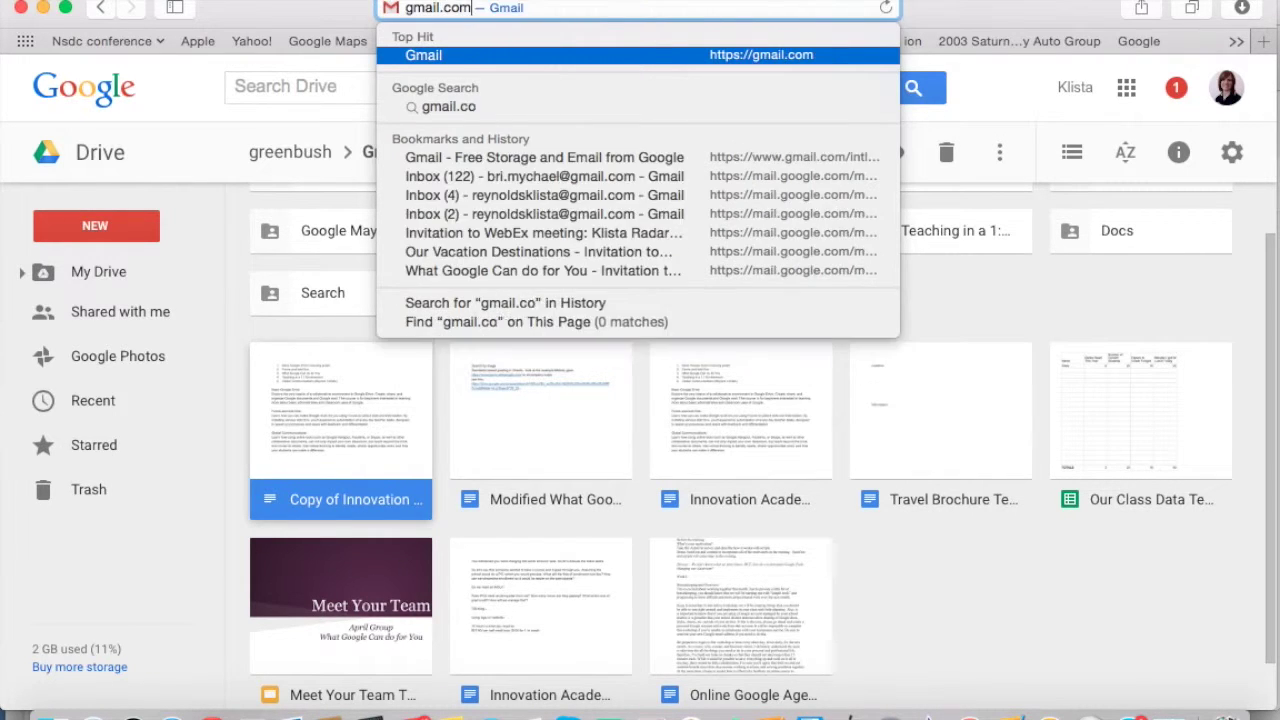
key("Return")
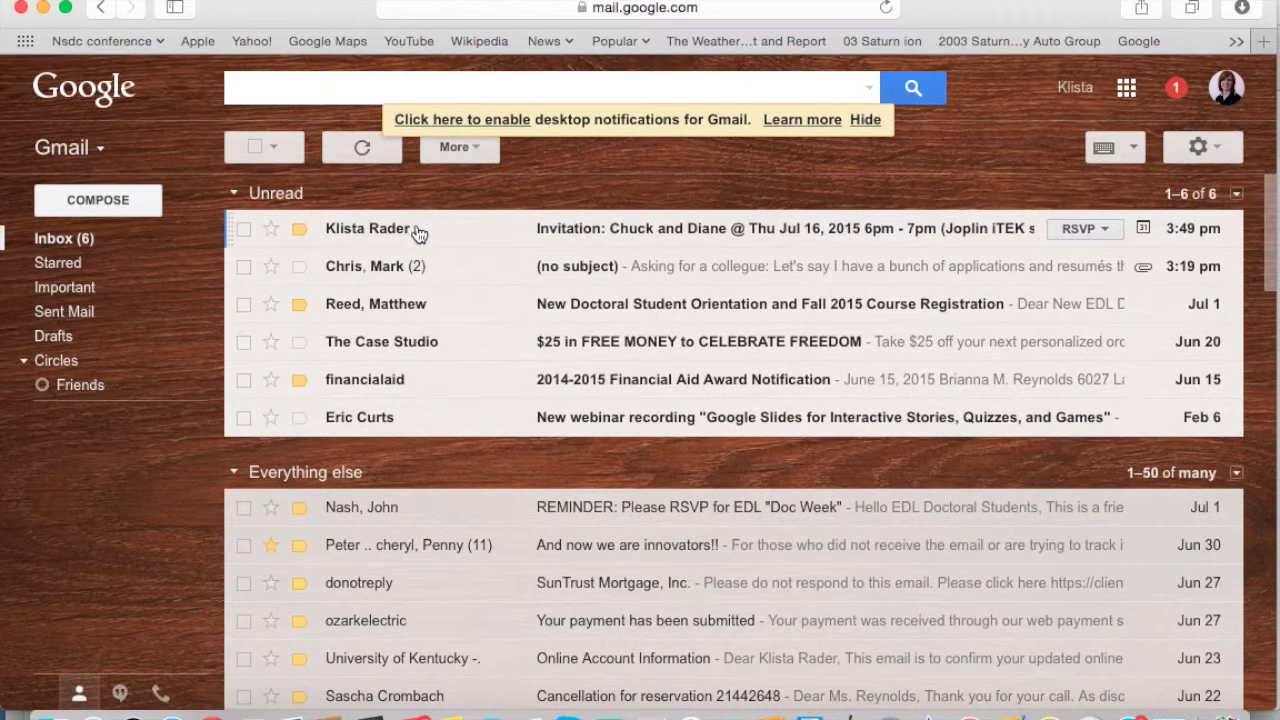
- Open the July 16 event invitation e-mail and reply Yes to it
left_click(708, 228)
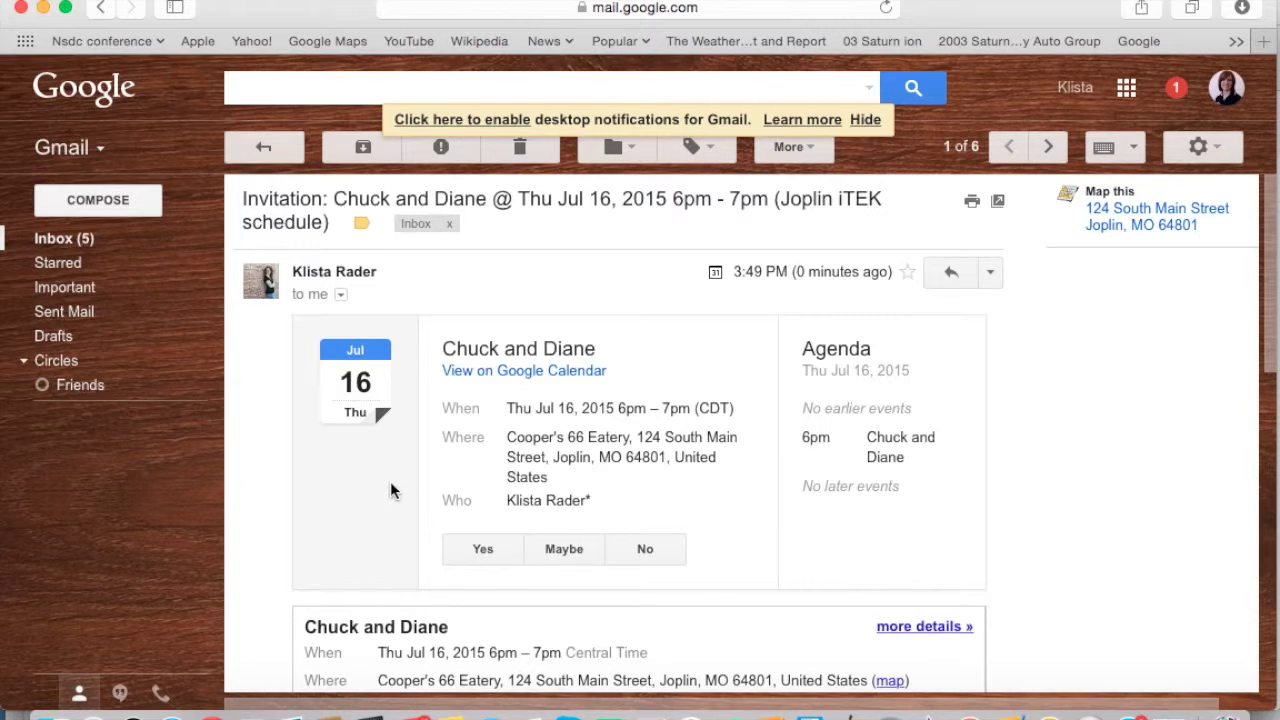
scroll(438, 551, "down", 2)
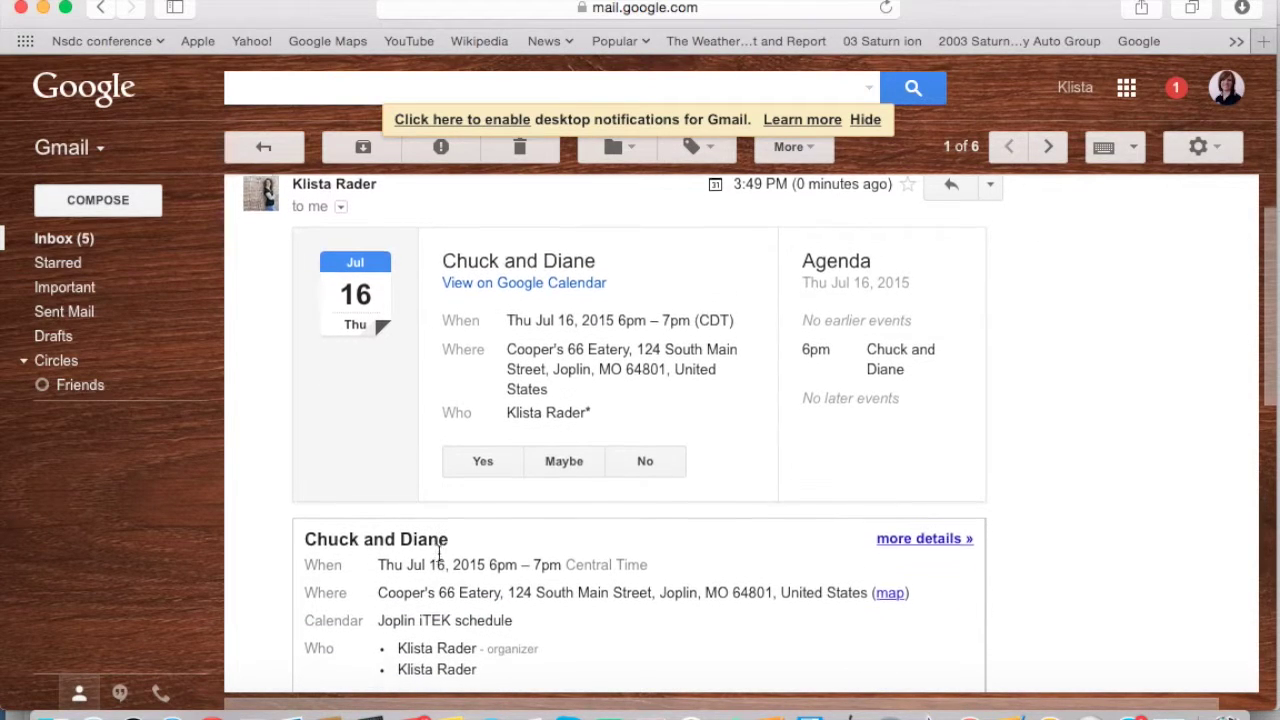
left_click(491, 450)
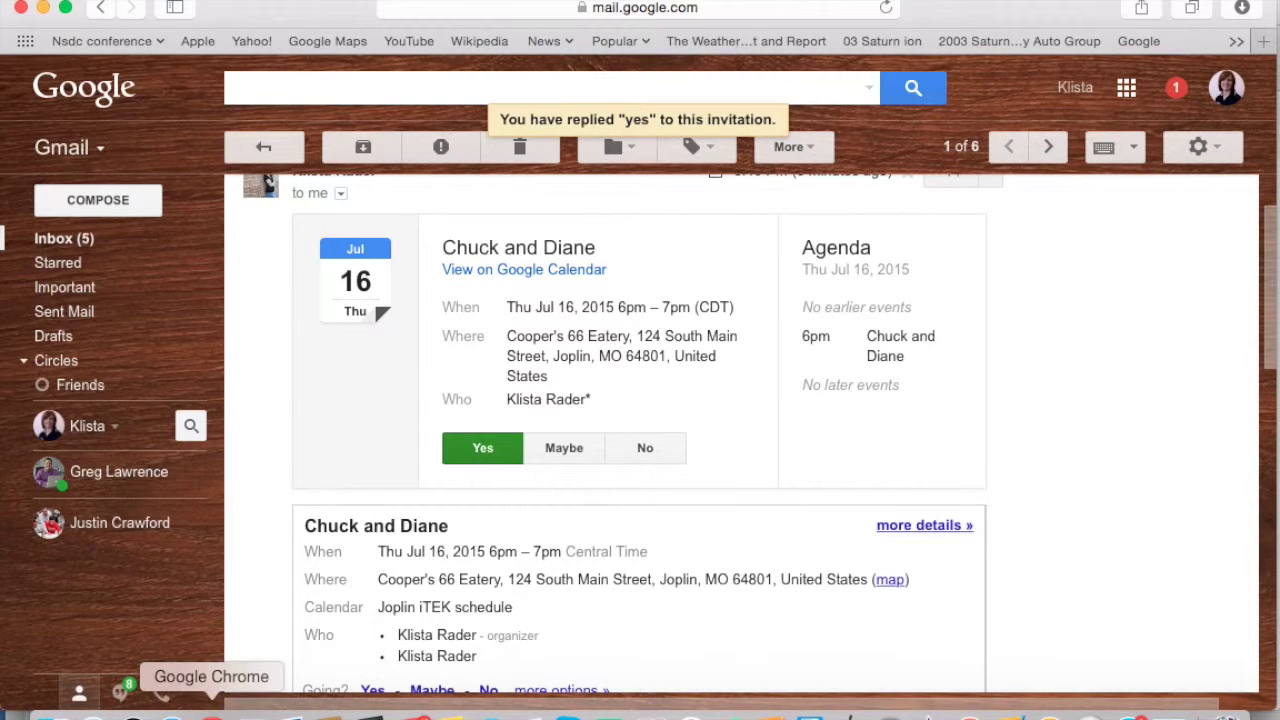
- Switch back to Google Chrome and open the 6pm event on July 16 for editing
left_click(212, 710)
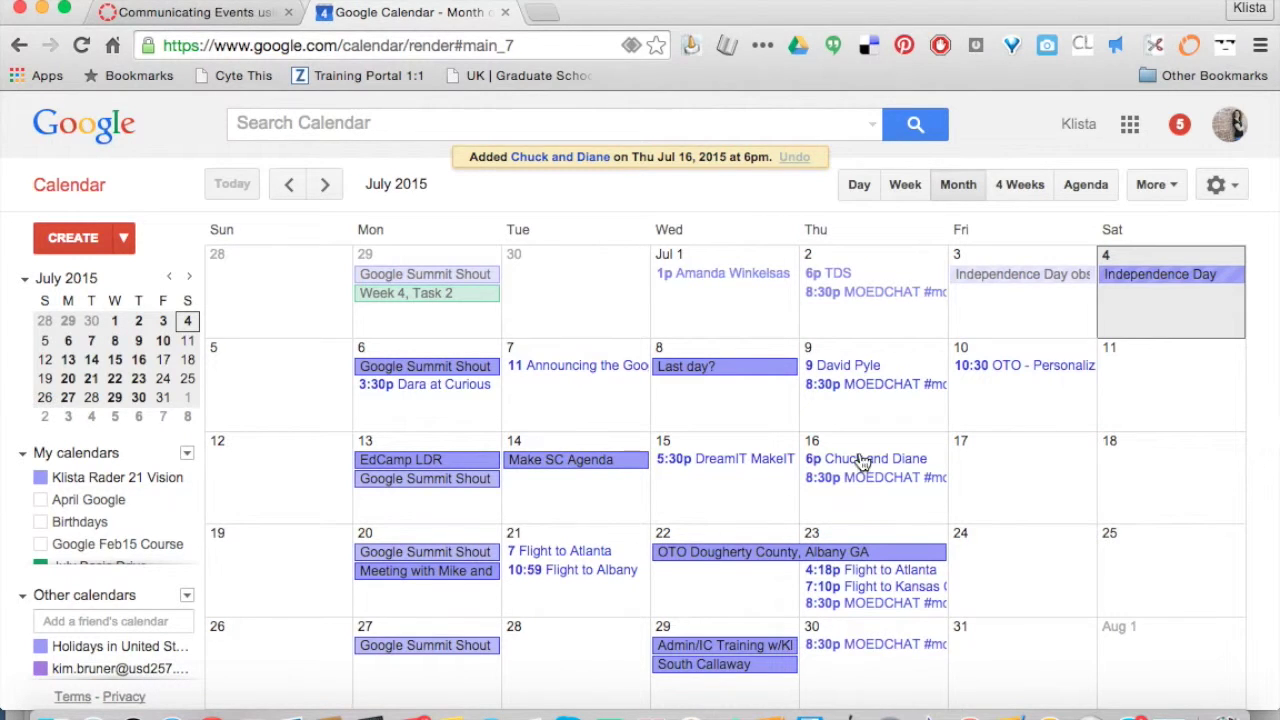
left_click(862, 462)
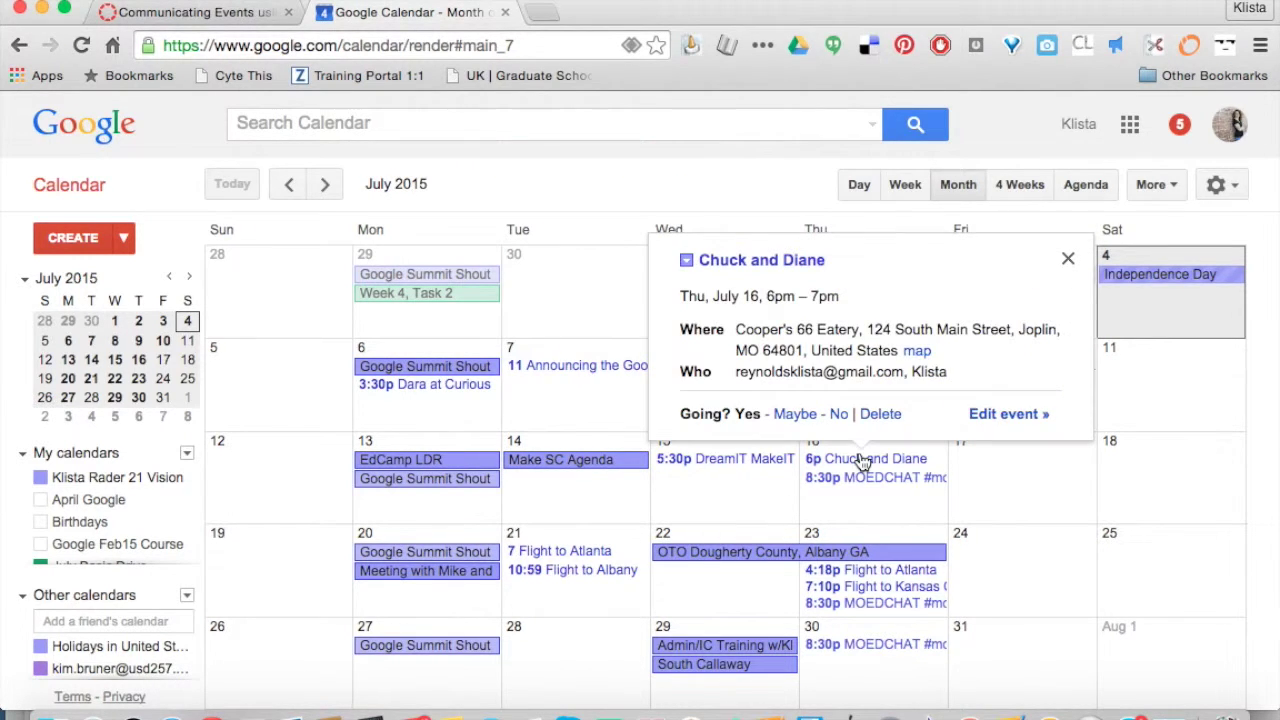
left_click(998, 416)
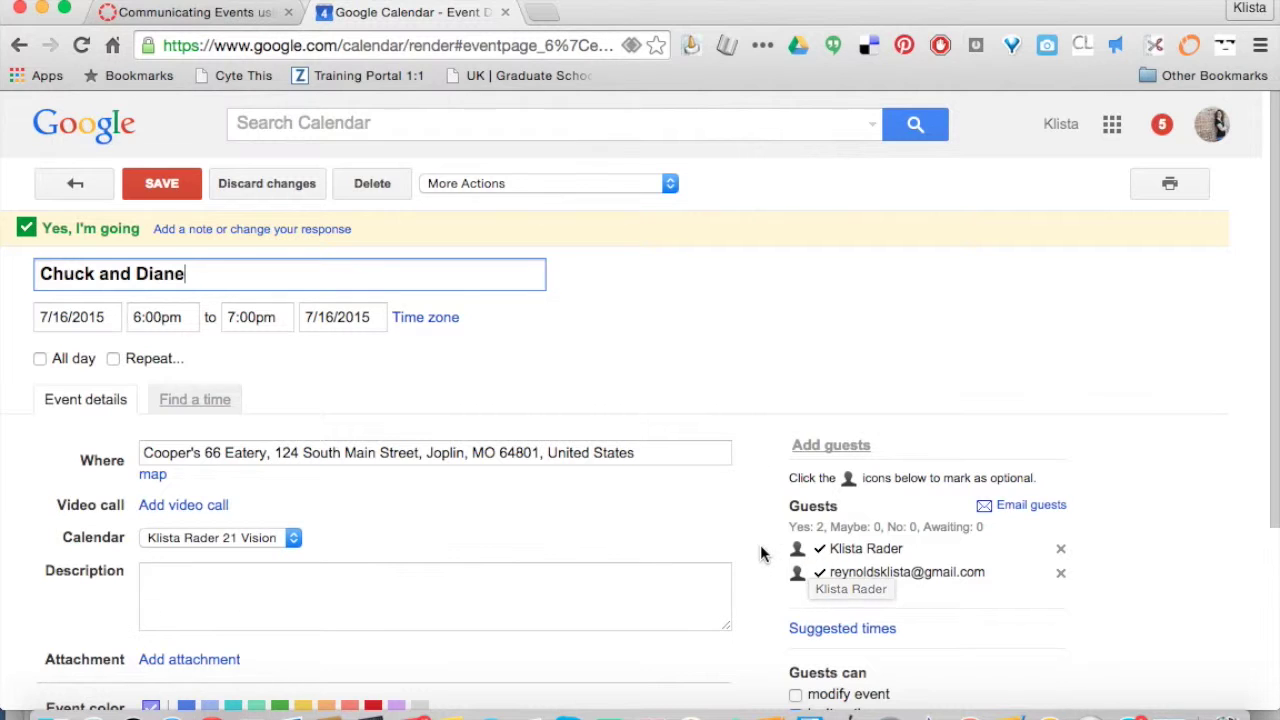
- Search Google Drive for "agenda" and attach the July Agenda document to the event
scroll(766, 552, "down", 2)
left_click(523, 481)
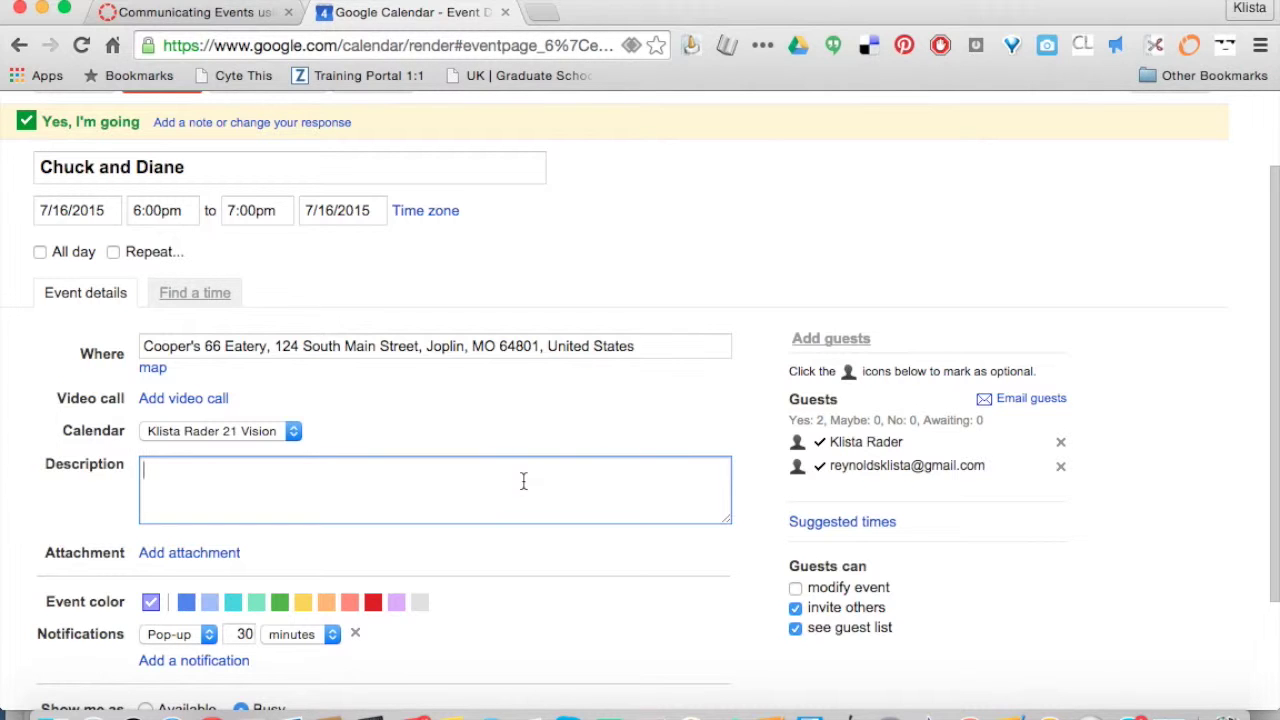
scroll(523, 481, "up", 1)
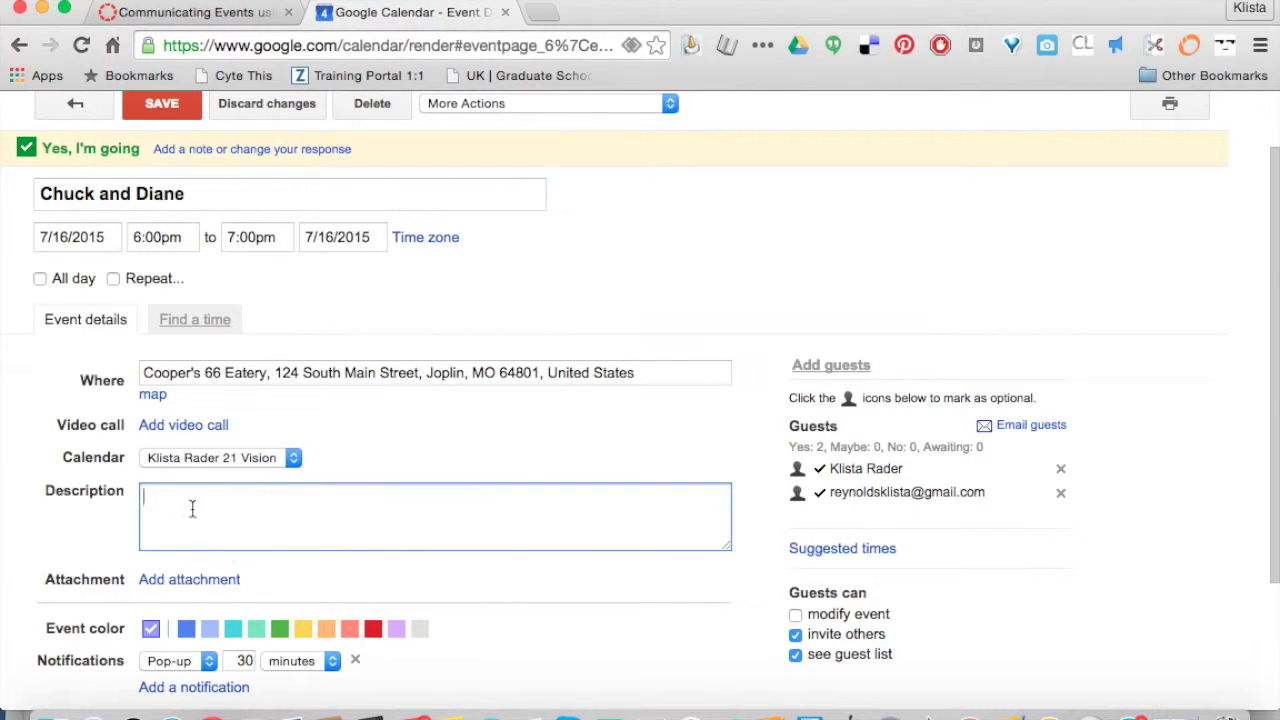
left_click(229, 582)
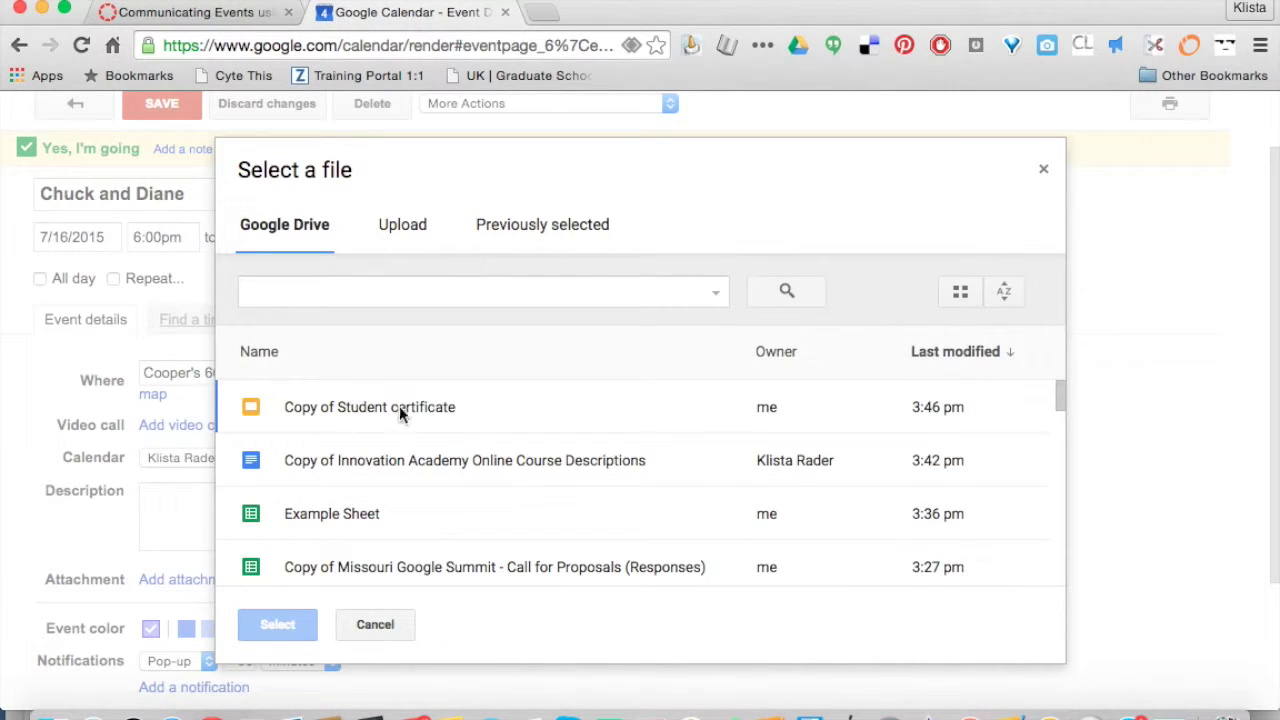
left_click(379, 290)
type("agenda")
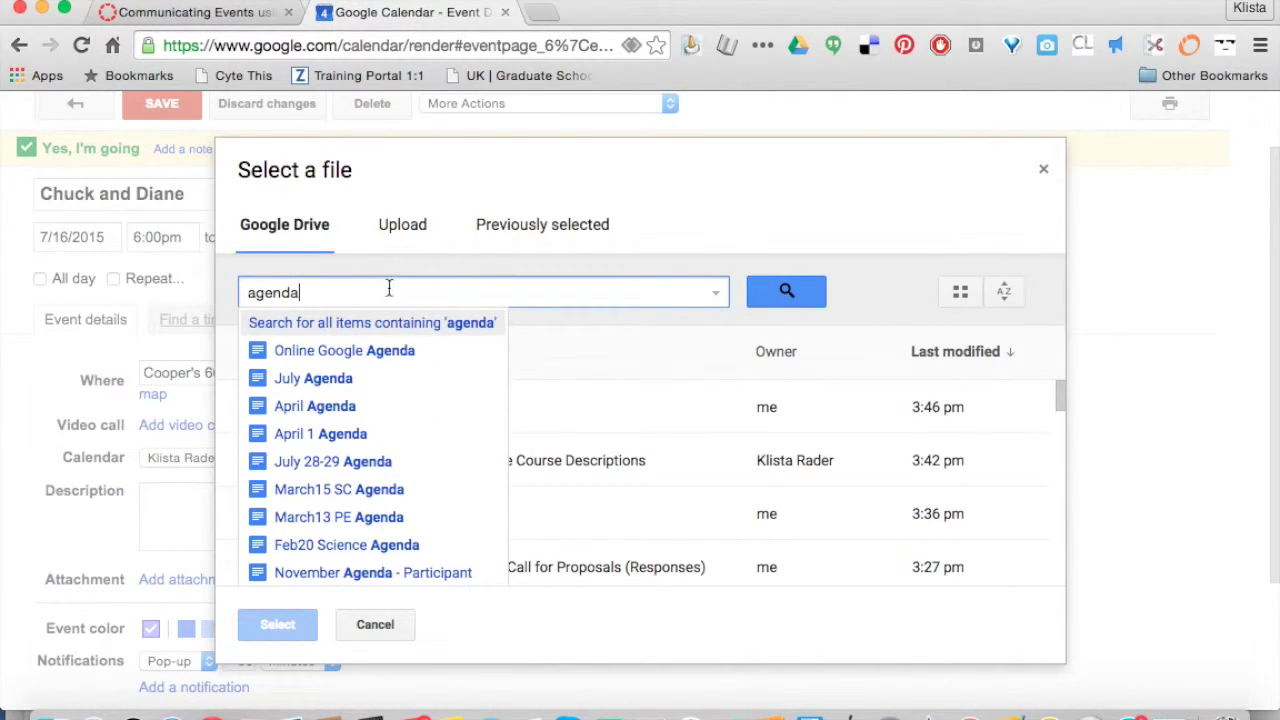
left_click(340, 378)
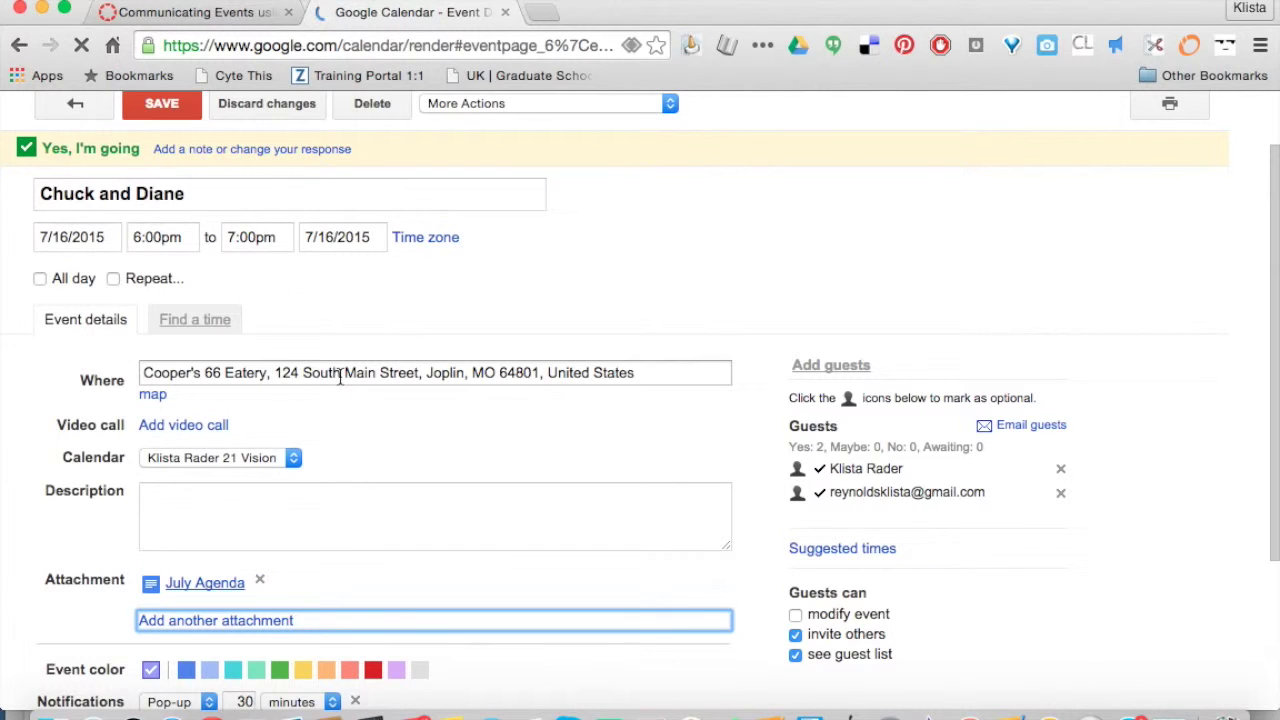
- Check the event details with the attached July Agenda and save the event
scroll(400, 523, "down", 4)
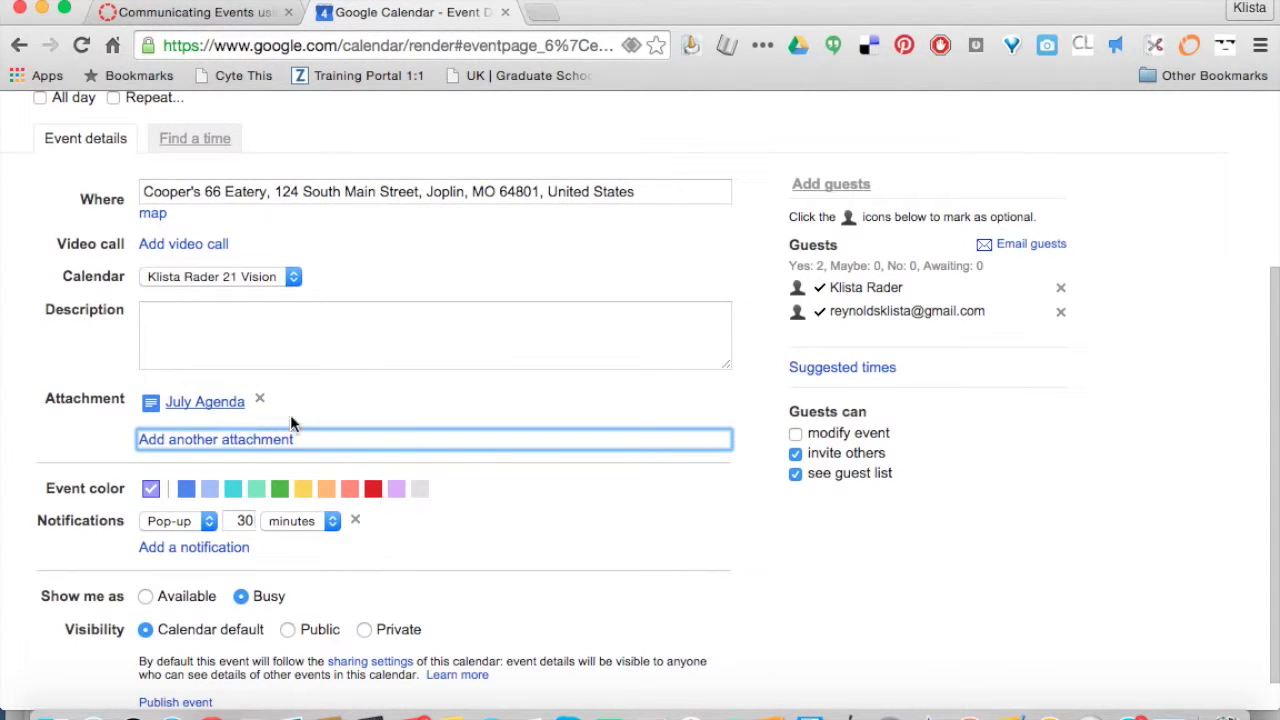
scroll(491, 528, "up", 4)
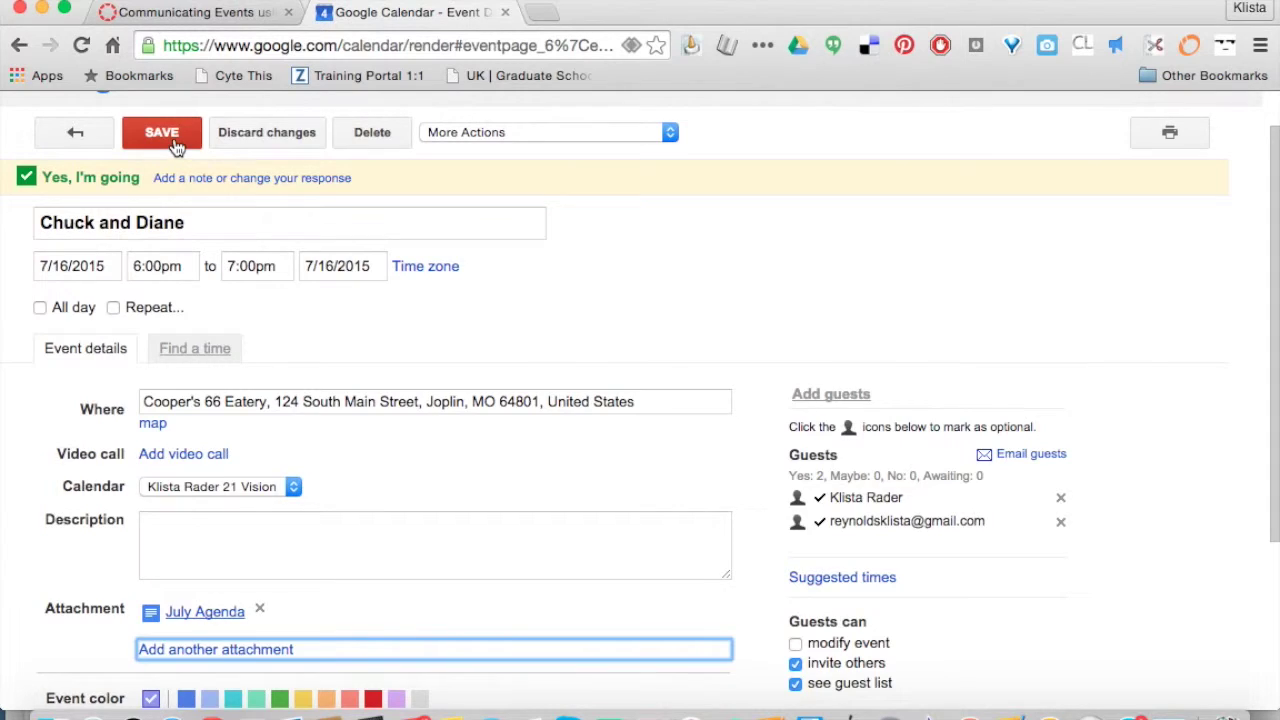
left_click(176, 146)
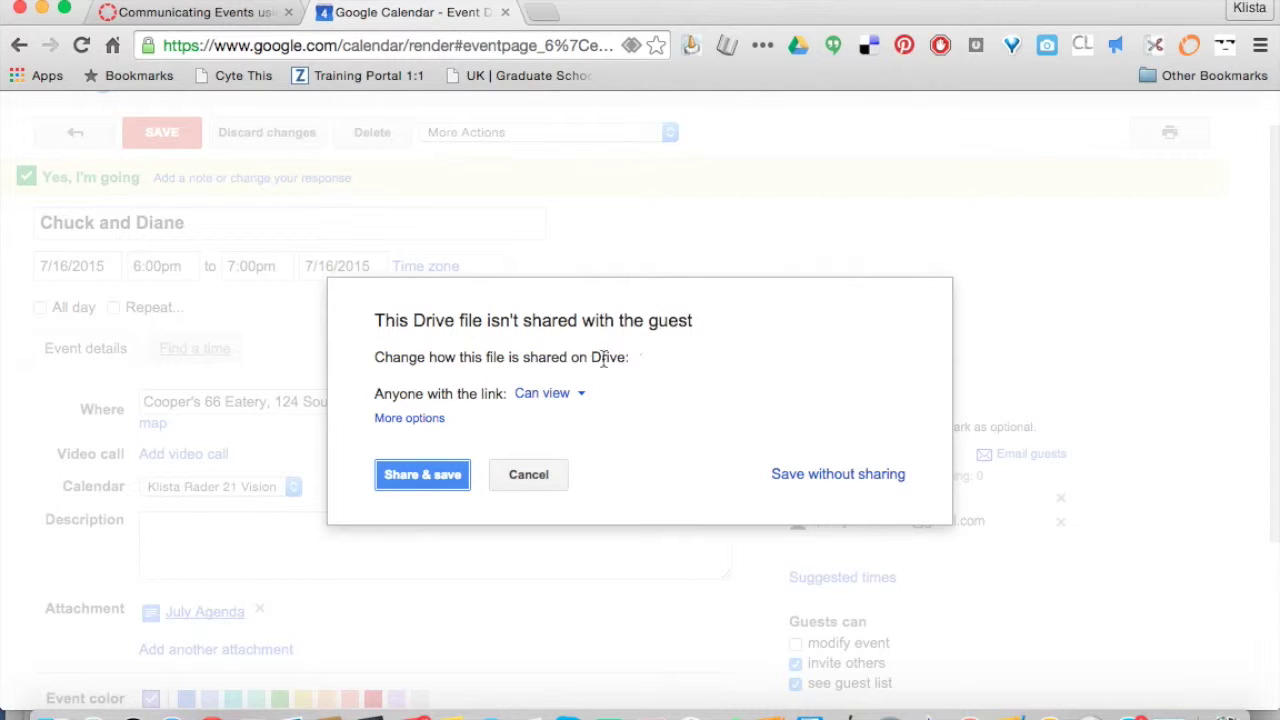
- Try setting the attached agenda's access for anyone with the link to Can edit
left_click(580, 398)
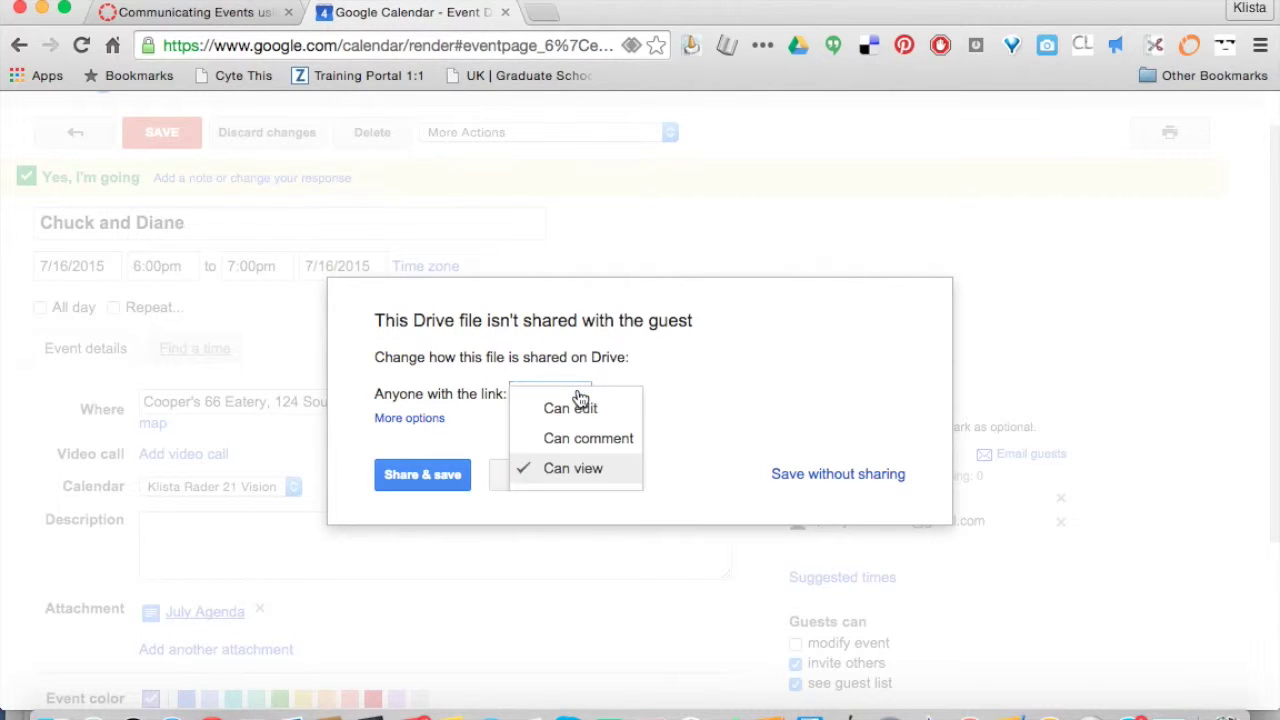
left_click(577, 470)
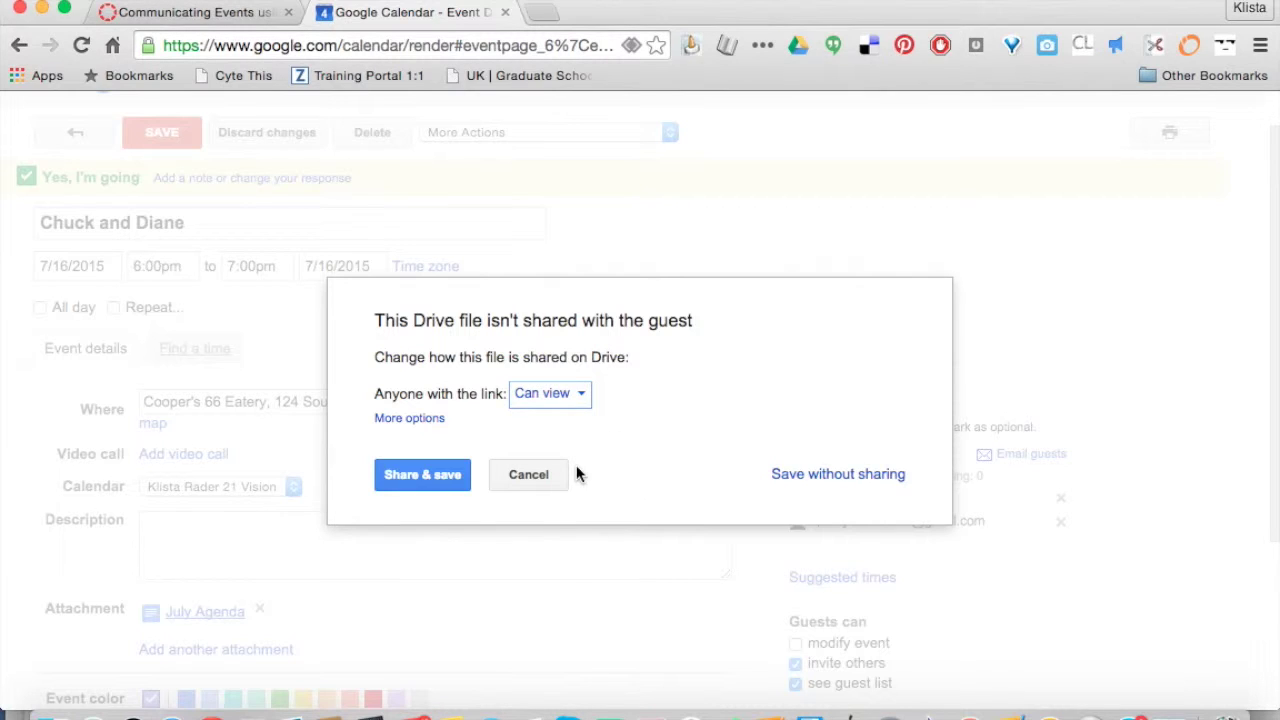
left_click(581, 396)
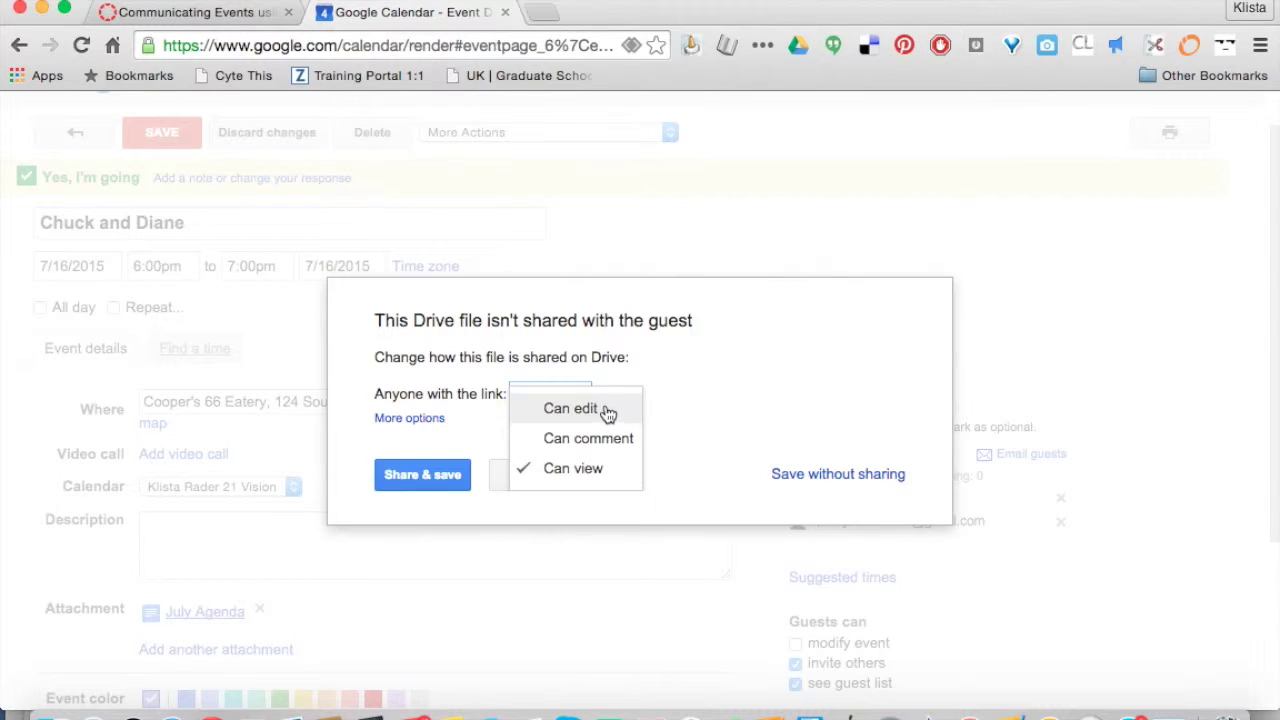
left_click(605, 410)
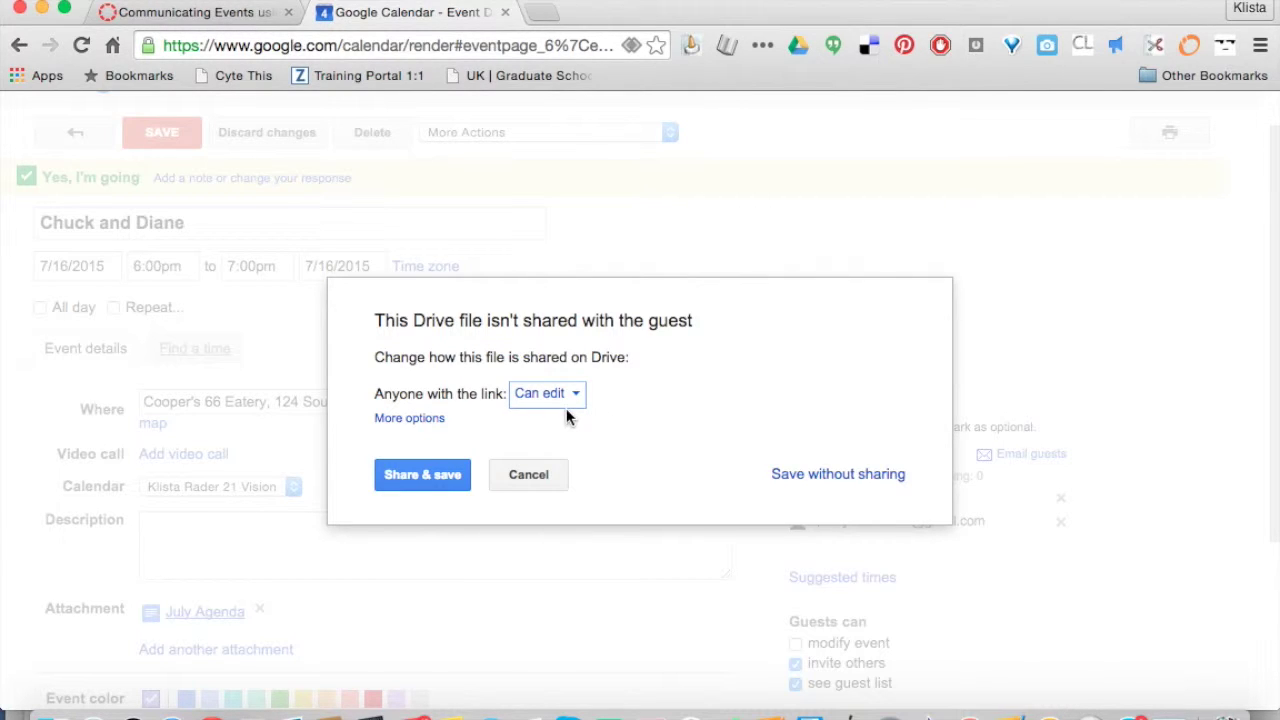
- Set the agenda's link access to Can view, then share and save the event without sending updates to guests
left_click(568, 405)
left_click(565, 478)
left_click(436, 474)
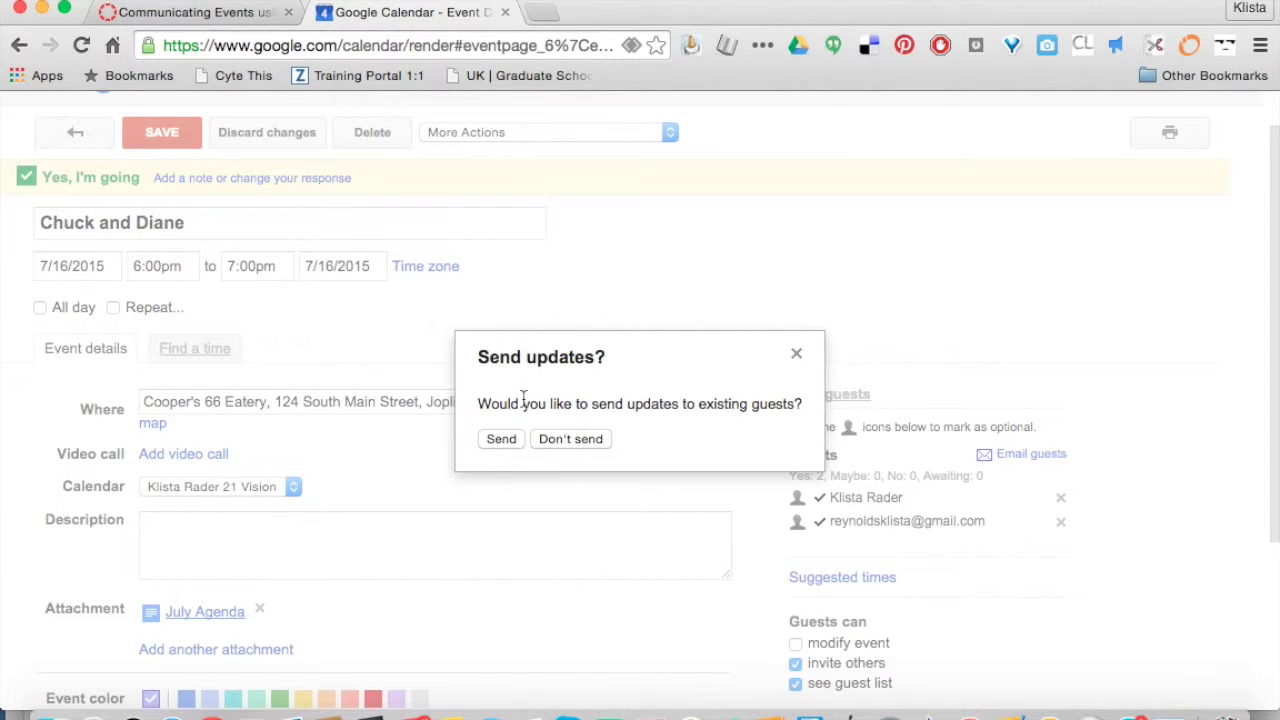
left_click(586, 437)
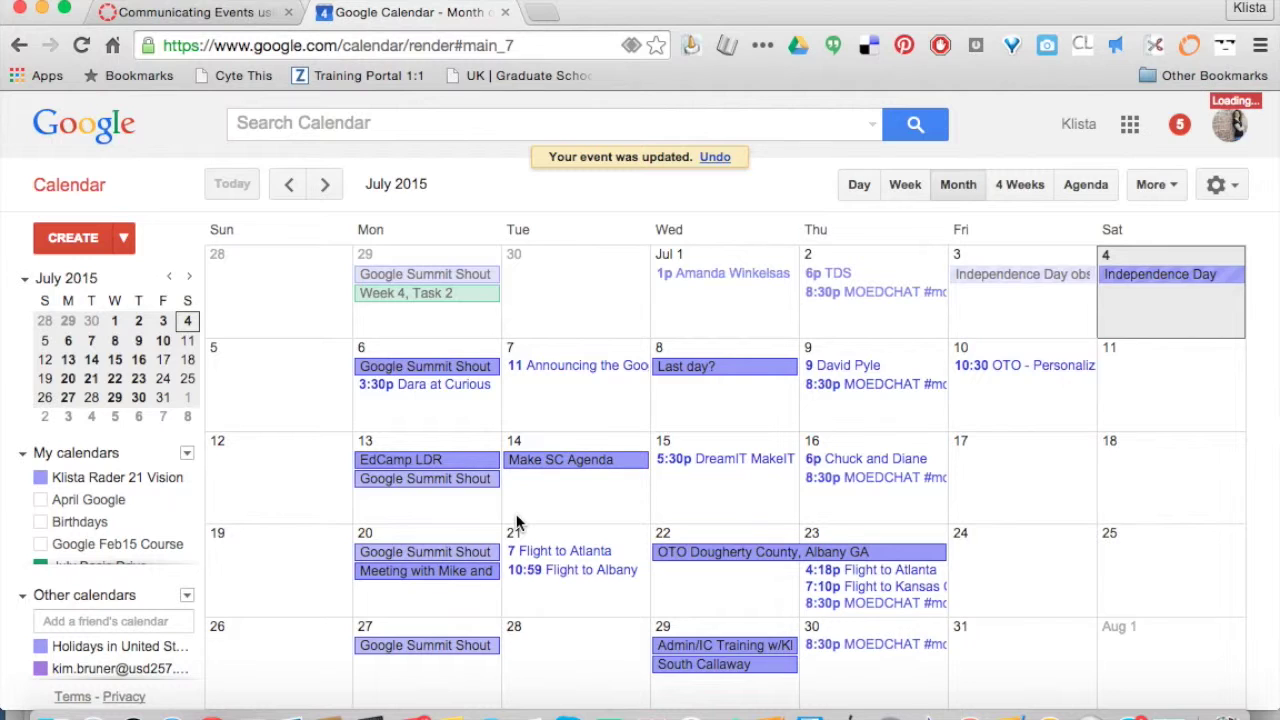
- Reopen the 6pm event on July 16 for editing and view its attached July Agenda document
left_click(866, 462)
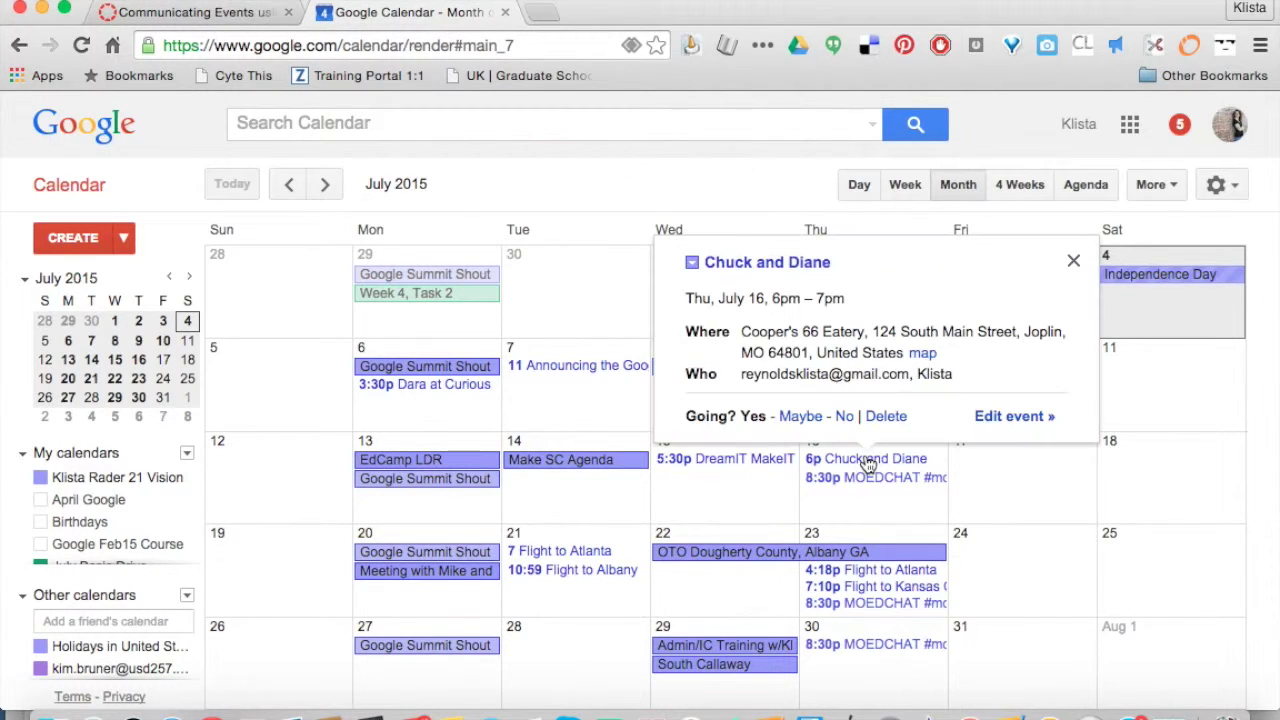
left_click(990, 416)
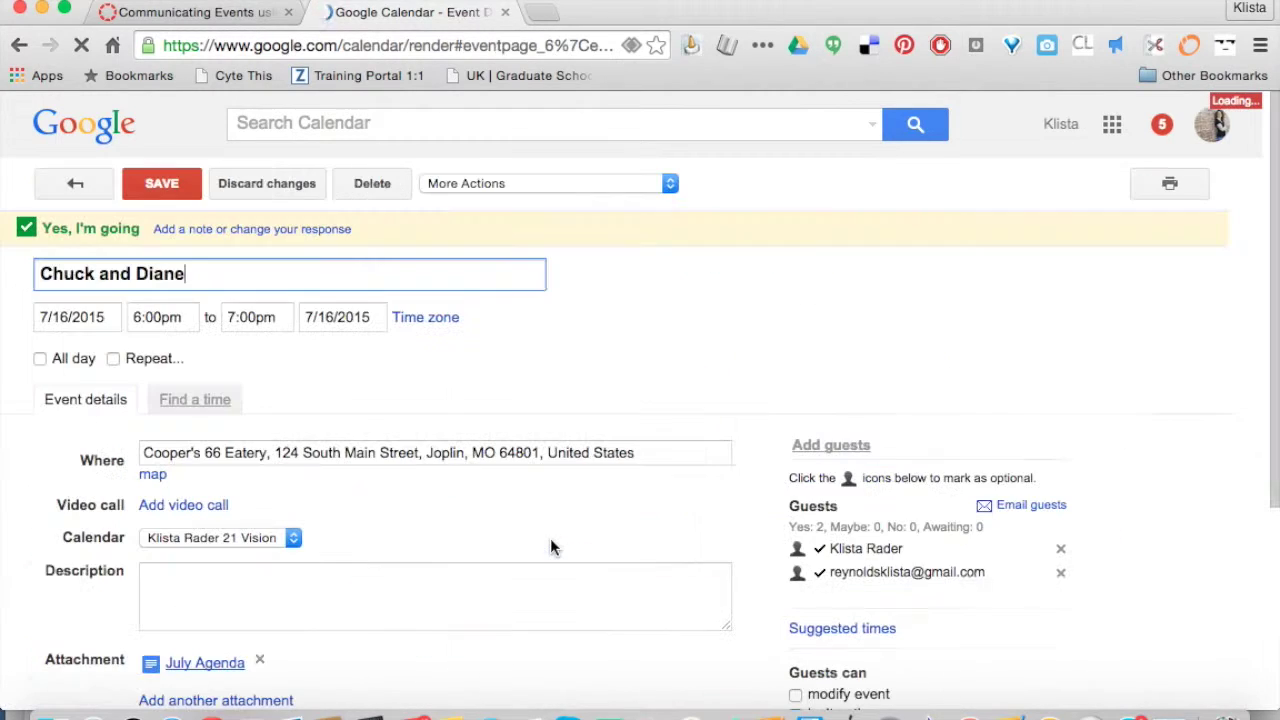
scroll(400, 566, "down", 3)
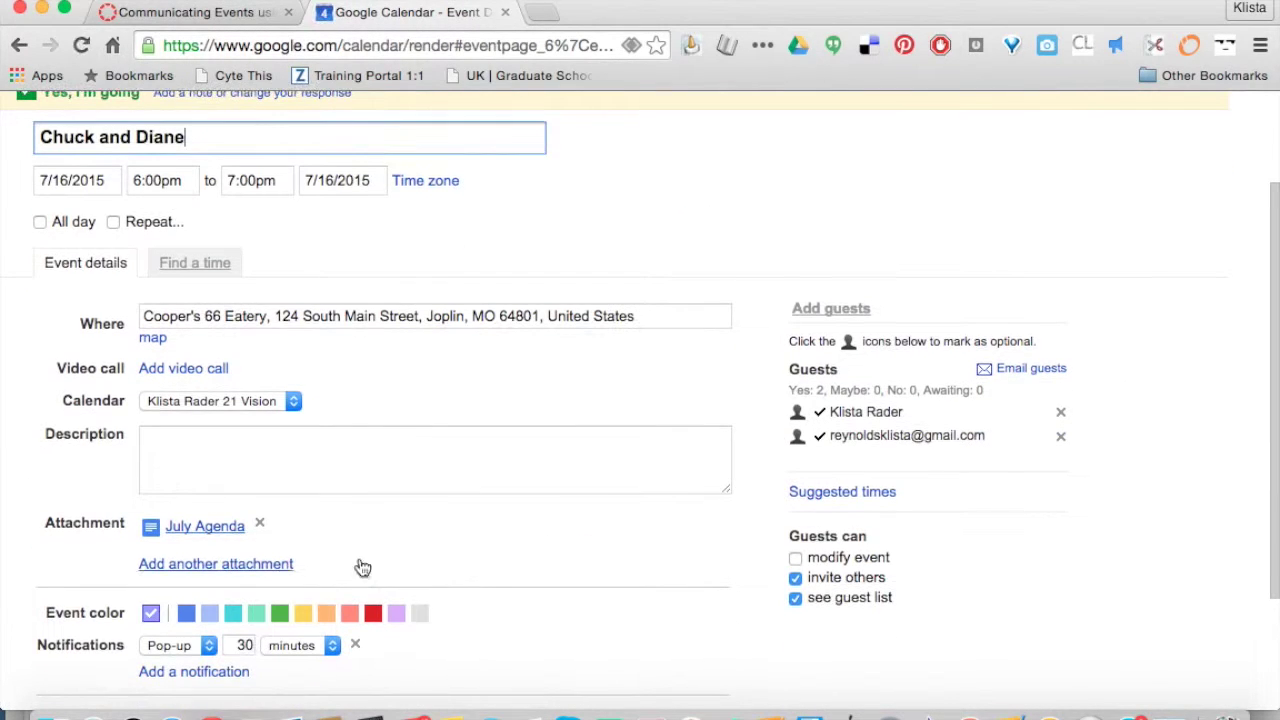
left_click(201, 531)
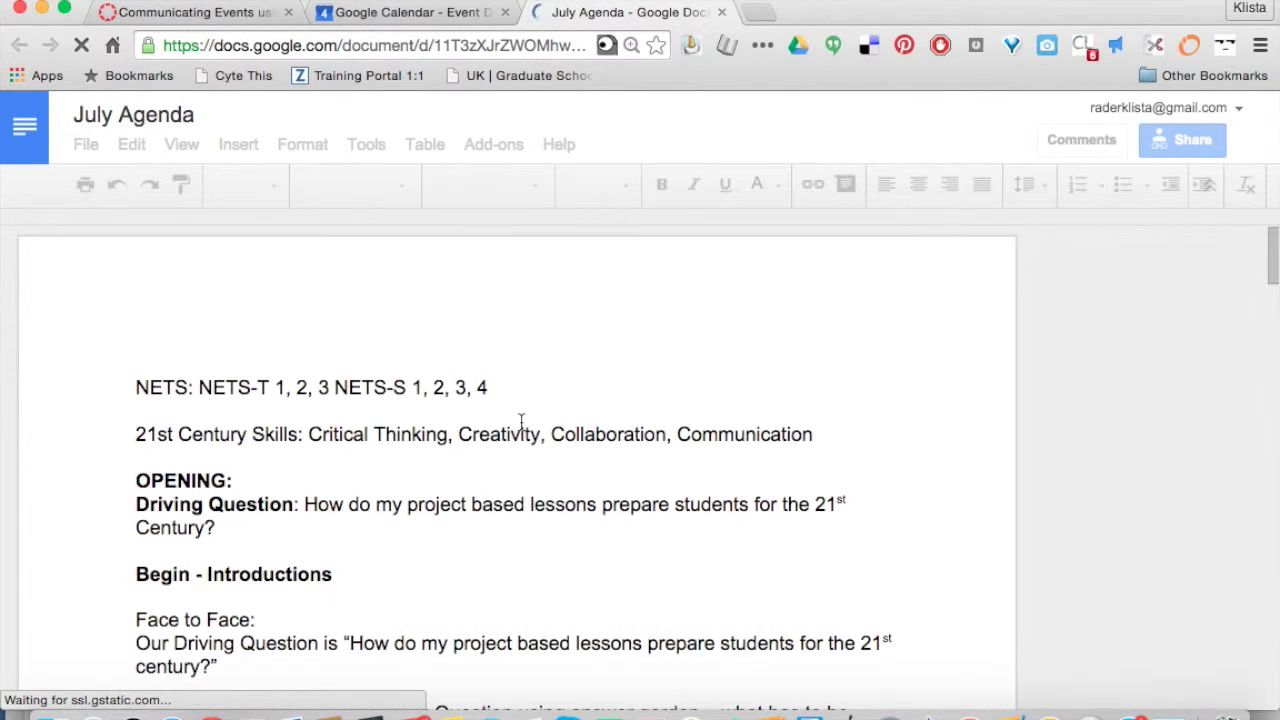
scroll(521, 420, "down", 2)
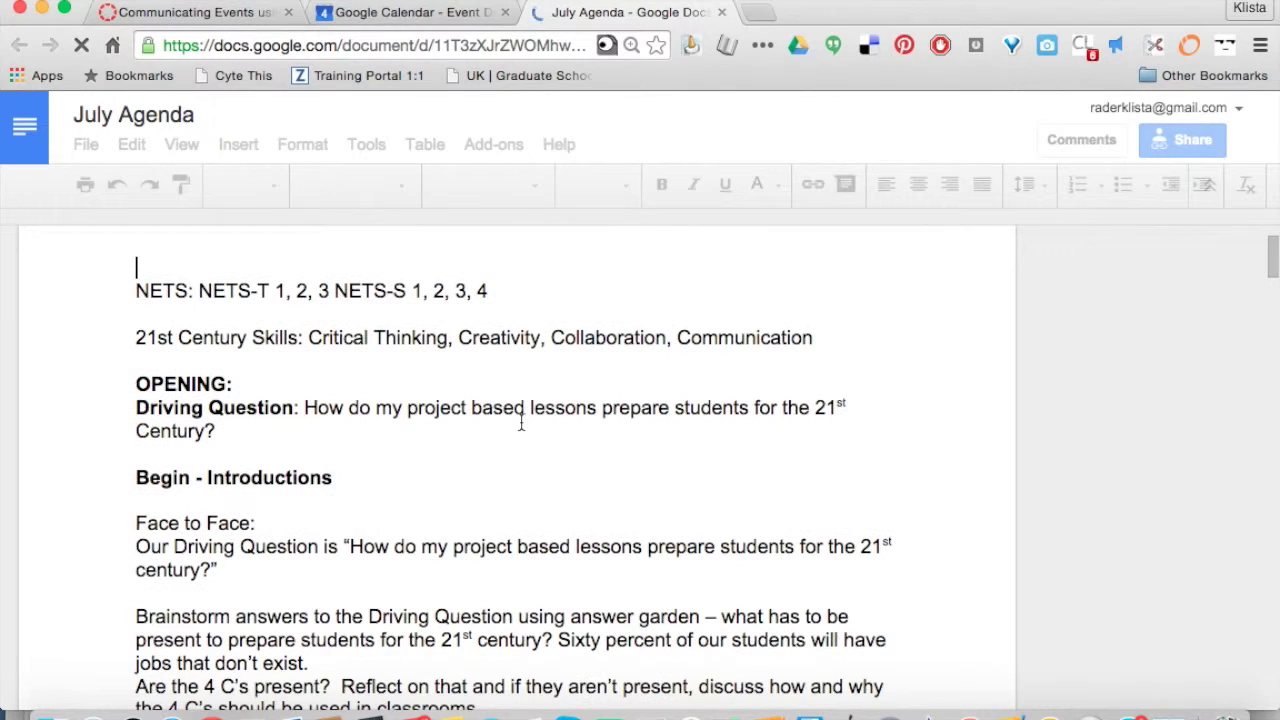